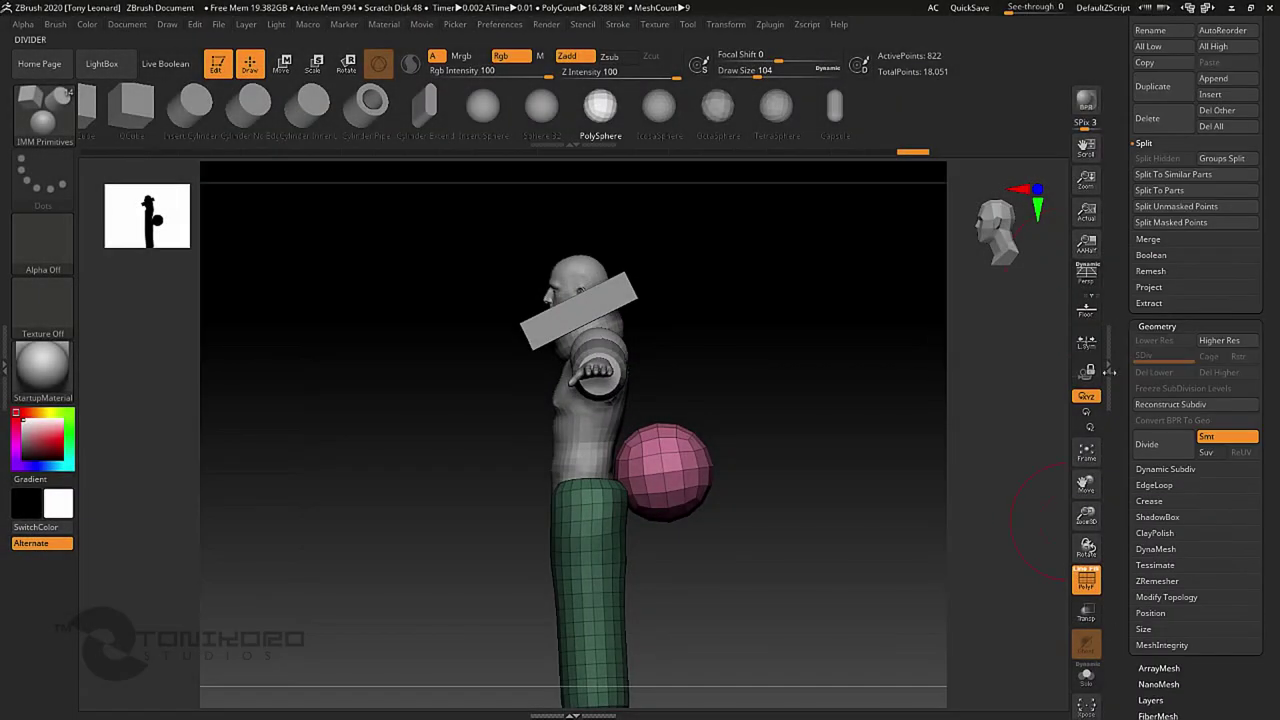
Step: Enlarge the pink sphere subtool with Transpose scale in a front view
{"action": "left_click", "coordinate": [600, 580], "text": "alt"}
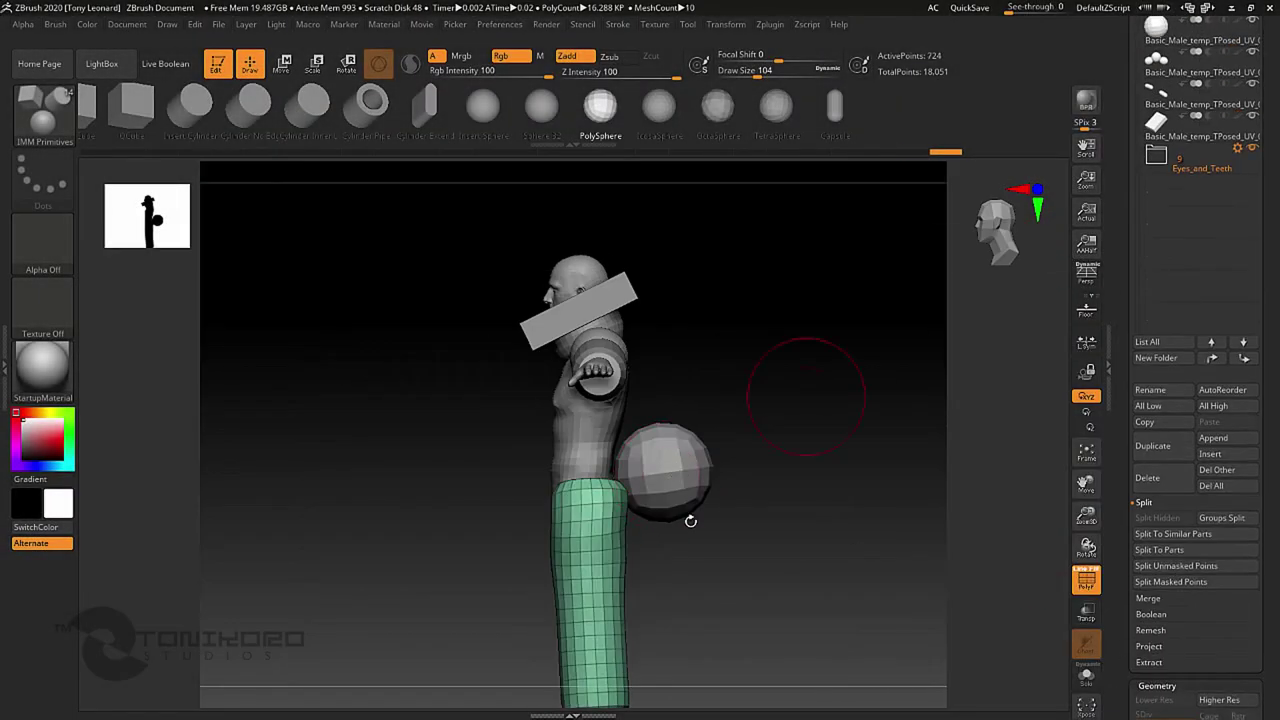
{"action": "key", "text": "w"}
{"action": "key", "text": "space"}
{"action": "left_click_drag", "start_coordinate": [663, 463], "coordinate": [640, 470]}
{"action": "left_click_drag", "start_coordinate": [760, 480], "coordinate": [648, 482], "text": "shift"}
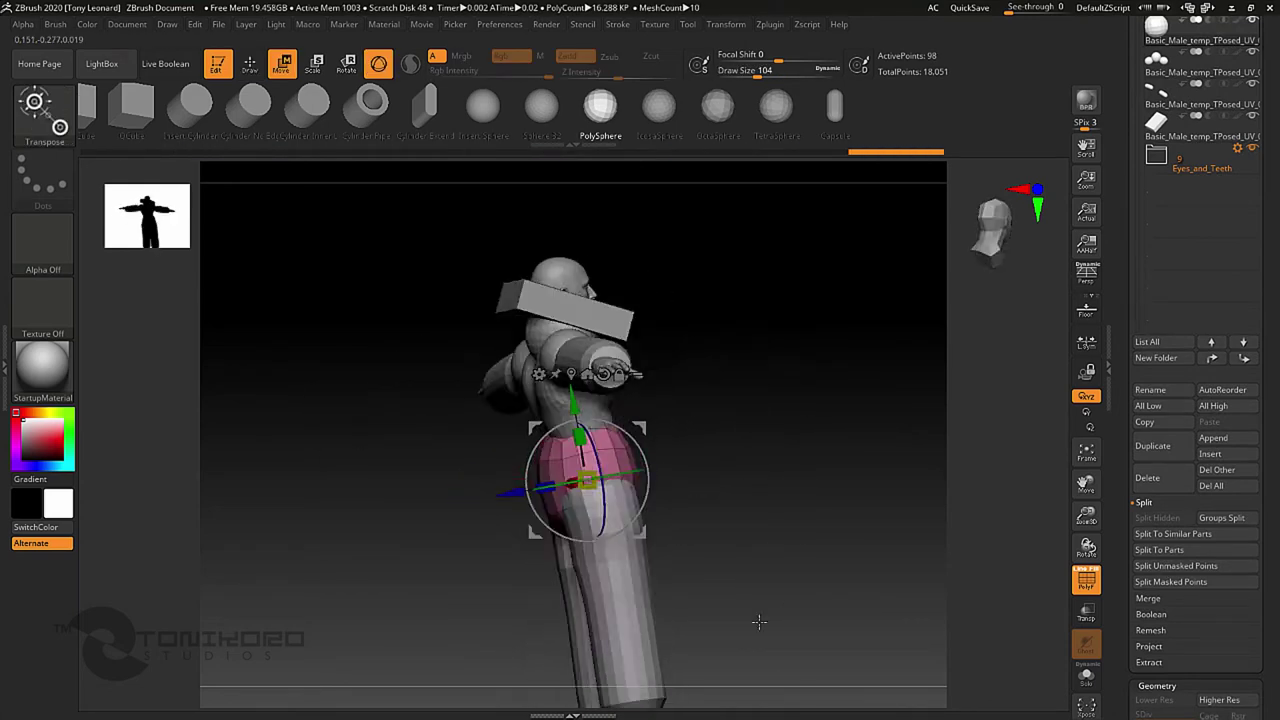
Step: Duplicate the sphere and move the copy up to sit at the shoulder
{"action": "left_click_drag", "start_coordinate": [757, 617], "coordinate": [700, 620]}
{"action": "left_click_drag", "start_coordinate": [588, 460], "coordinate": [588, 372], "text": "ctrl"}
{"action": "scroll", "coordinate": [1100, 605], "scroll_direction": "down", "scroll_amount": 2}
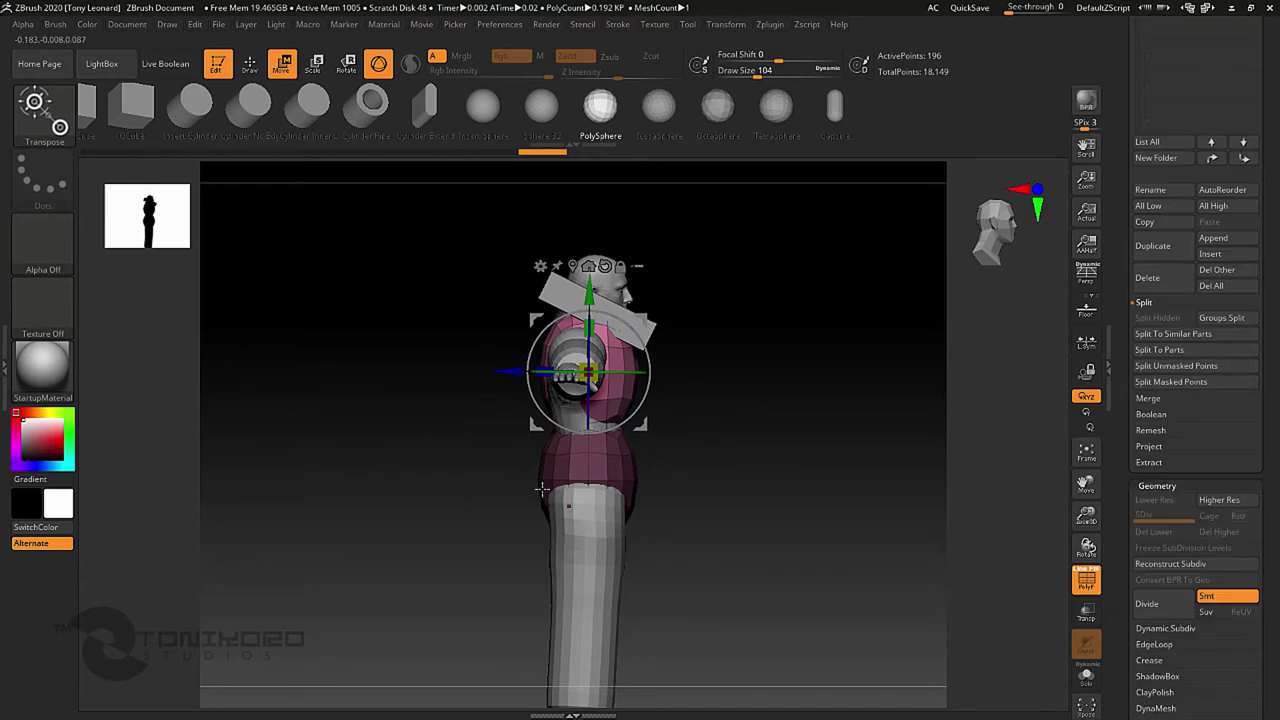
{"action": "scroll", "coordinate": [1135, 706], "scroll_direction": "down", "scroll_amount": 2}
{"action": "left_click_drag", "start_coordinate": [800, 600], "coordinate": [720, 600]}
{"action": "mouse_move", "coordinate": [850, 600]}
{"action": "left_mouse_down", "text": "alt"}
{"action": "mouse_move", "coordinate": [850, 500]}
{"action": "mouse_move", "coordinate": [700, 450]}
{"action": "mouse_move", "coordinate": [643, 237]}
{"action": "left_mouse_up", "text": "alt"}
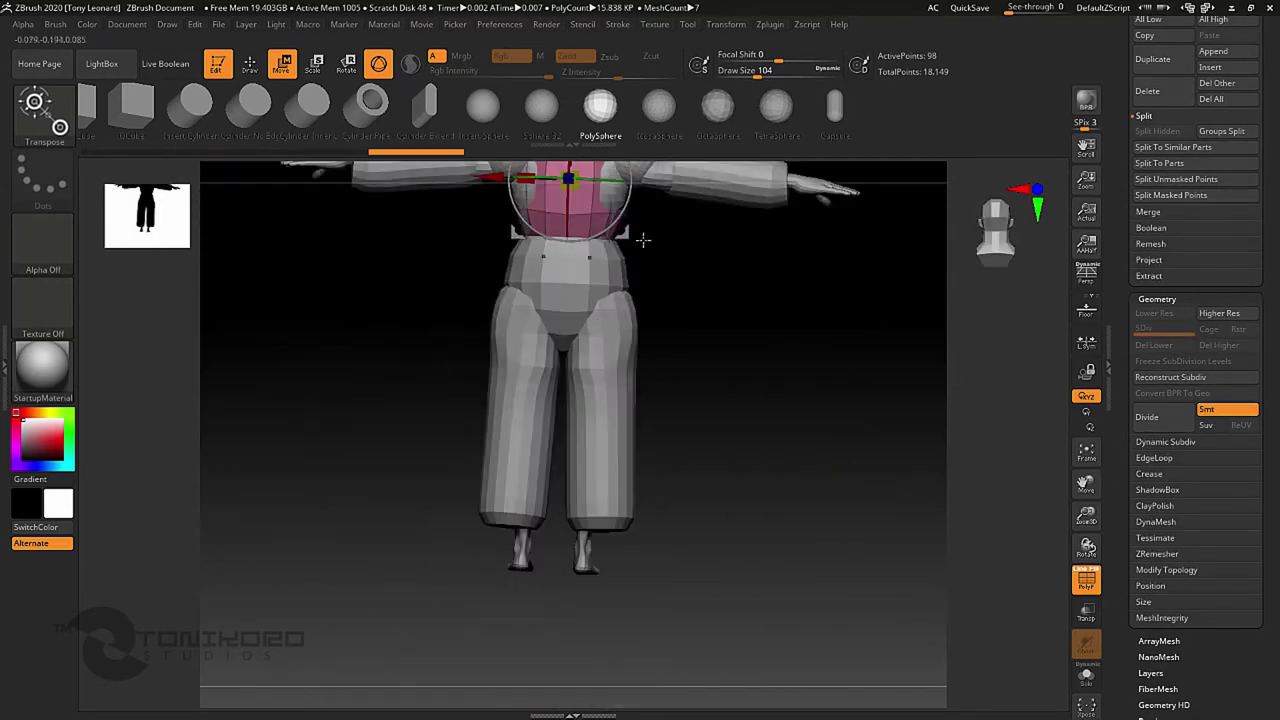
{"action": "left_click_drag", "start_coordinate": [643, 497], "coordinate": [569, 303], "text": "alt"}
Step: Reshape the purple sleeve pieces with the Move brush
{"action": "left_click", "coordinate": [906, 334], "text": "alt"}
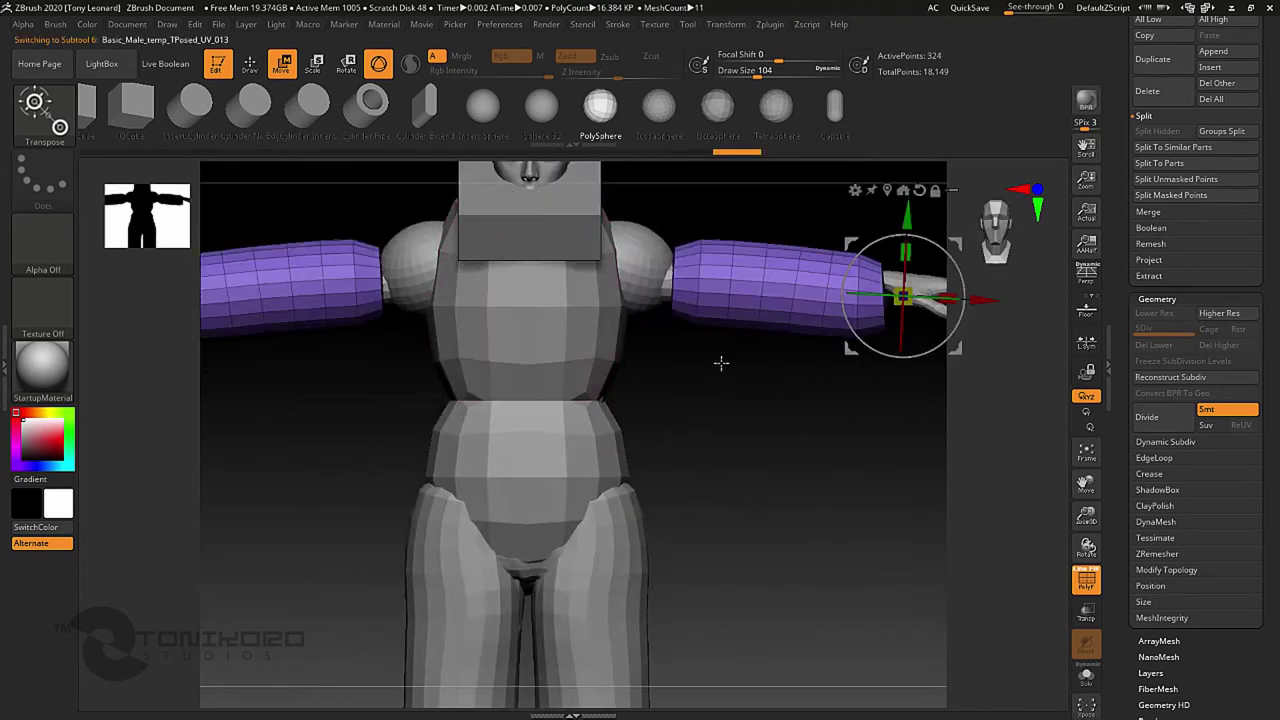
{"action": "key", "text": "b"}
{"action": "key", "text": "m"}
{"action": "left_click", "coordinate": [580, 556]}
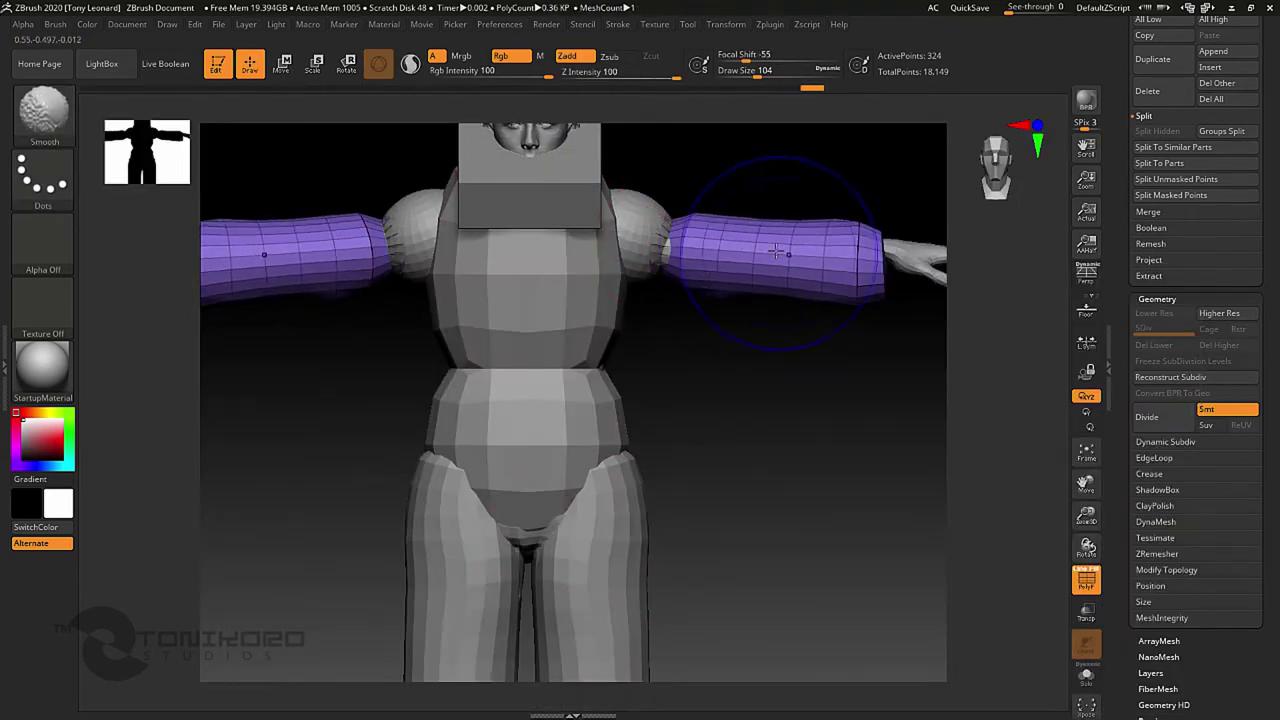
{"action": "mouse_move", "coordinate": [700, 428]}
{"action": "left_mouse_down"}
{"action": "mouse_move", "coordinate": [771, 369]}
{"action": "mouse_move", "coordinate": [655, 229]}
{"action": "mouse_move", "coordinate": [720, 517]}
{"action": "mouse_move", "coordinate": [749, 469]}
{"action": "mouse_move", "coordinate": [694, 476]}
{"action": "mouse_move", "coordinate": [774, 420]}
{"action": "left_mouse_up"}
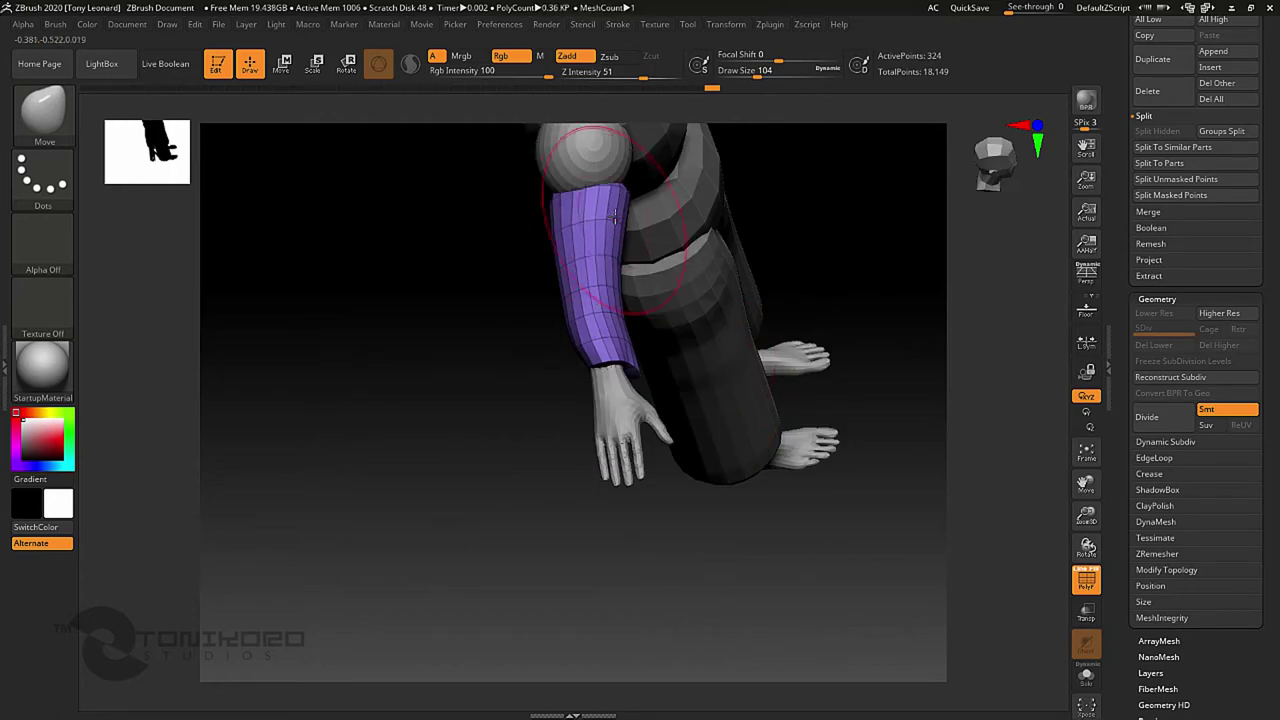
{"action": "left_click", "coordinate": [563, 375], "text": "alt"}
{"action": "mouse_move", "coordinate": [563, 375]}
{"action": "left_mouse_down"}
{"action": "mouse_move", "coordinate": [486, 329]}
{"action": "mouse_move", "coordinate": [857, 343]}
{"action": "mouse_move", "coordinate": [693, 379]}
{"action": "mouse_move", "coordinate": [560, 271]}
{"action": "mouse_move", "coordinate": [843, 526]}
{"action": "mouse_move", "coordinate": [573, 386]}
{"action": "mouse_move", "coordinate": [837, 537]}
{"action": "mouse_move", "coordinate": [555, 395]}
{"action": "mouse_move", "coordinate": [883, 320]}
{"action": "mouse_move", "coordinate": [609, 283]}
{"action": "mouse_move", "coordinate": [486, 434]}
{"action": "mouse_move", "coordinate": [632, 552]}
{"action": "mouse_move", "coordinate": [543, 329]}
{"action": "left_mouse_up"}
Step: Subdivide the torso and shorts subtools with Ctrl+D
{"action": "left_click", "coordinate": [555, 395], "text": "alt"}
{"action": "key", "text": "ctrl+d"}
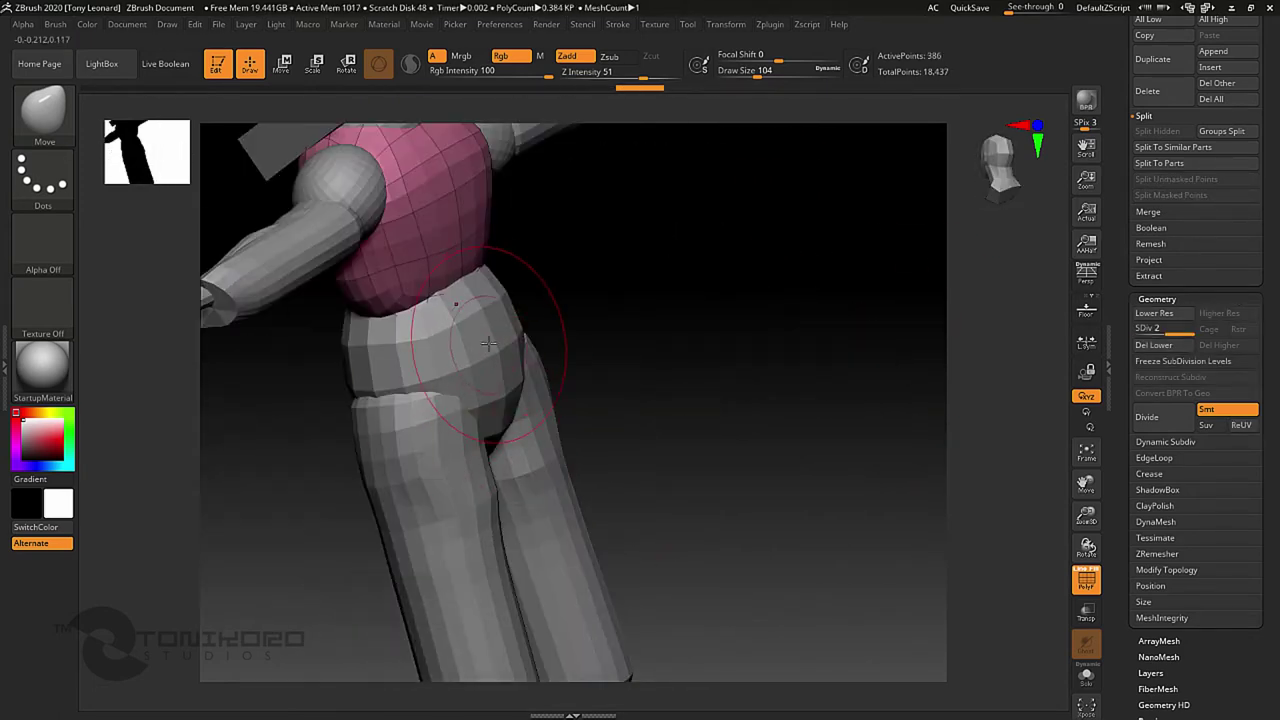
{"action": "left_click", "coordinate": [480, 400], "text": "alt"}
{"action": "key", "text": "ctrl+d"}
{"action": "mouse_move", "coordinate": [634, 286]}
{"action": "left_mouse_down"}
{"action": "mouse_move", "coordinate": [531, 293]}
{"action": "mouse_move", "coordinate": [541, 360]}
{"action": "mouse_move", "coordinate": [666, 560]}
{"action": "left_mouse_up"}
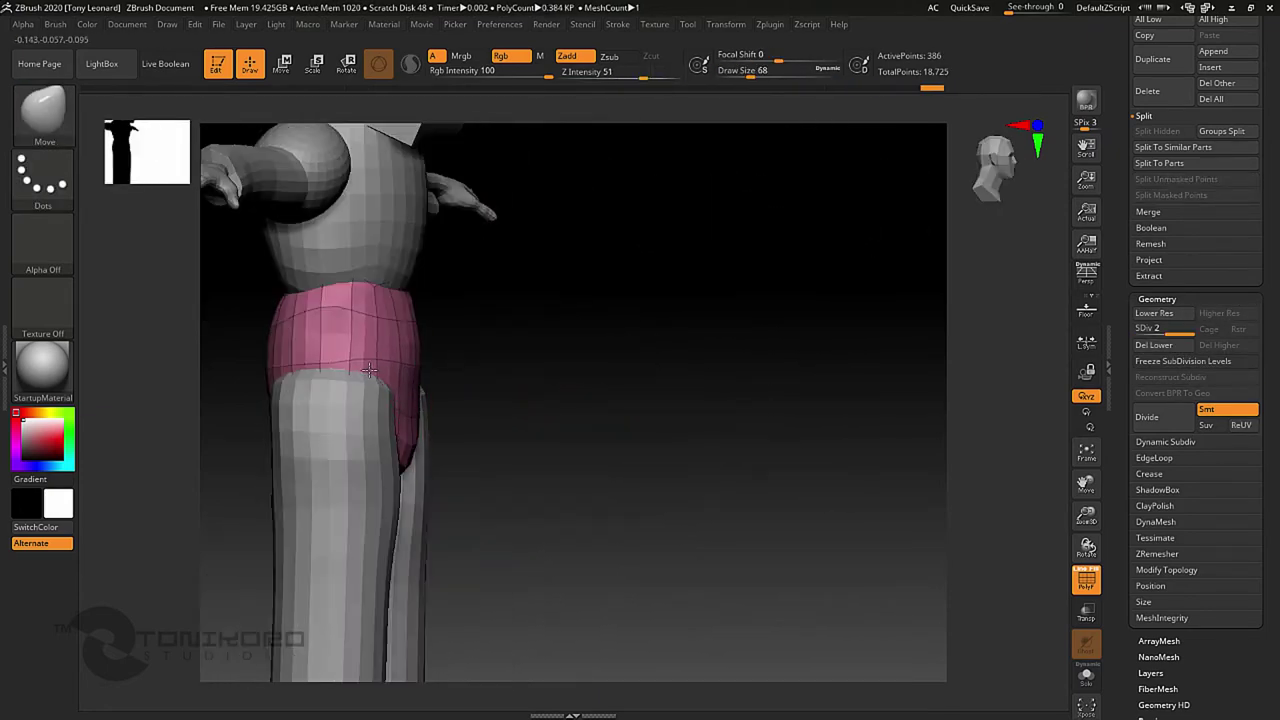
{"action": "left_click_drag", "start_coordinate": [500, 400], "coordinate": [771, 571]}
Step: Polish the shorts into flatter planes around the crotch with hPolish
{"action": "key", "text": "b"}
{"action": "left_click", "coordinate": [371, 294]}
{"action": "left_click_drag", "start_coordinate": [600, 450], "coordinate": [429, 334]}
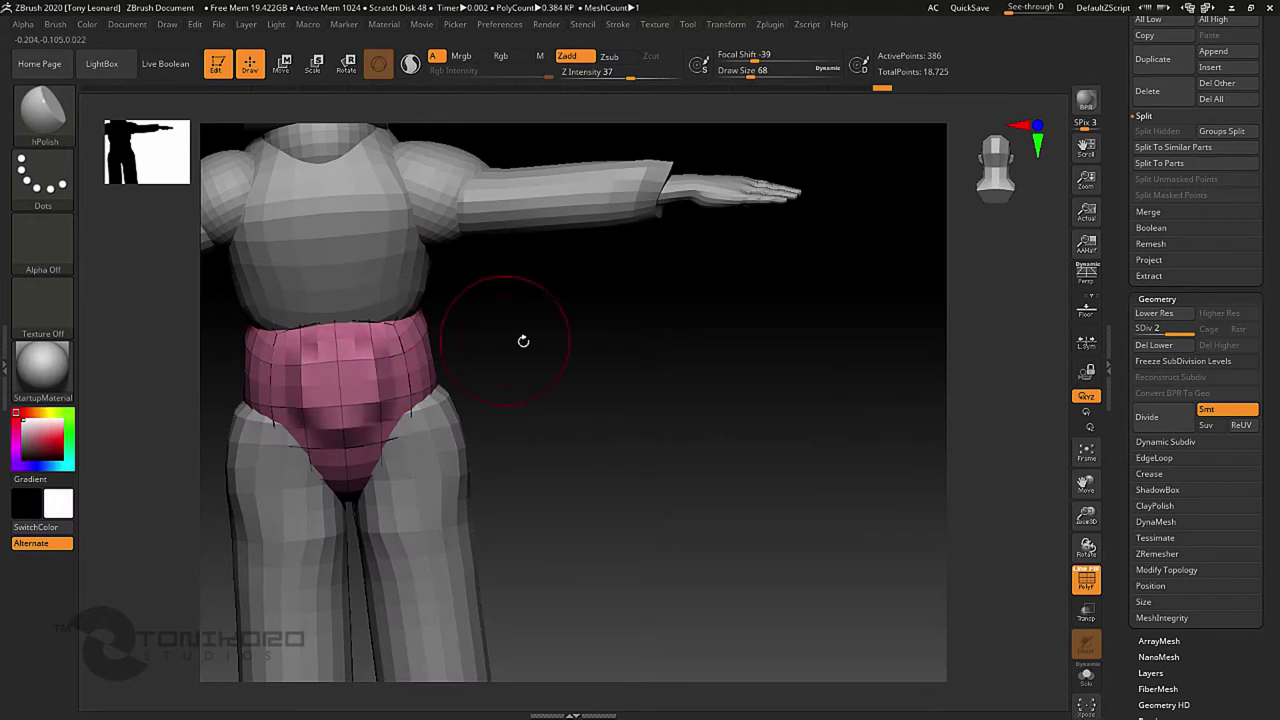
{"action": "left_click_drag", "start_coordinate": [335, 420], "coordinate": [374, 345]}
{"action": "mouse_move", "coordinate": [600, 420]}
{"action": "left_mouse_down"}
{"action": "mouse_move", "coordinate": [430, 400]}
{"action": "mouse_move", "coordinate": [640, 337]}
{"action": "mouse_move", "coordinate": [437, 300]}
{"action": "mouse_move", "coordinate": [520, 330]}
{"action": "mouse_move", "coordinate": [600, 330]}
{"action": "left_mouse_up"}
Step: Subdivide the torso piece further and switch to the DamStandard brush
{"action": "key", "text": "b"}
{"action": "key", "text": "m"}
{"action": "key", "text": "v"}
{"action": "left_click", "coordinate": [437, 295], "text": "alt"}
{"action": "left_click", "coordinate": [430, 400], "text": "alt"}
{"action": "key", "text": "b"}
{"action": "key", "text": "d"}
{"action": "key", "text": "s"}
{"action": "left_click", "coordinate": [564, 313], "text": "alt"}
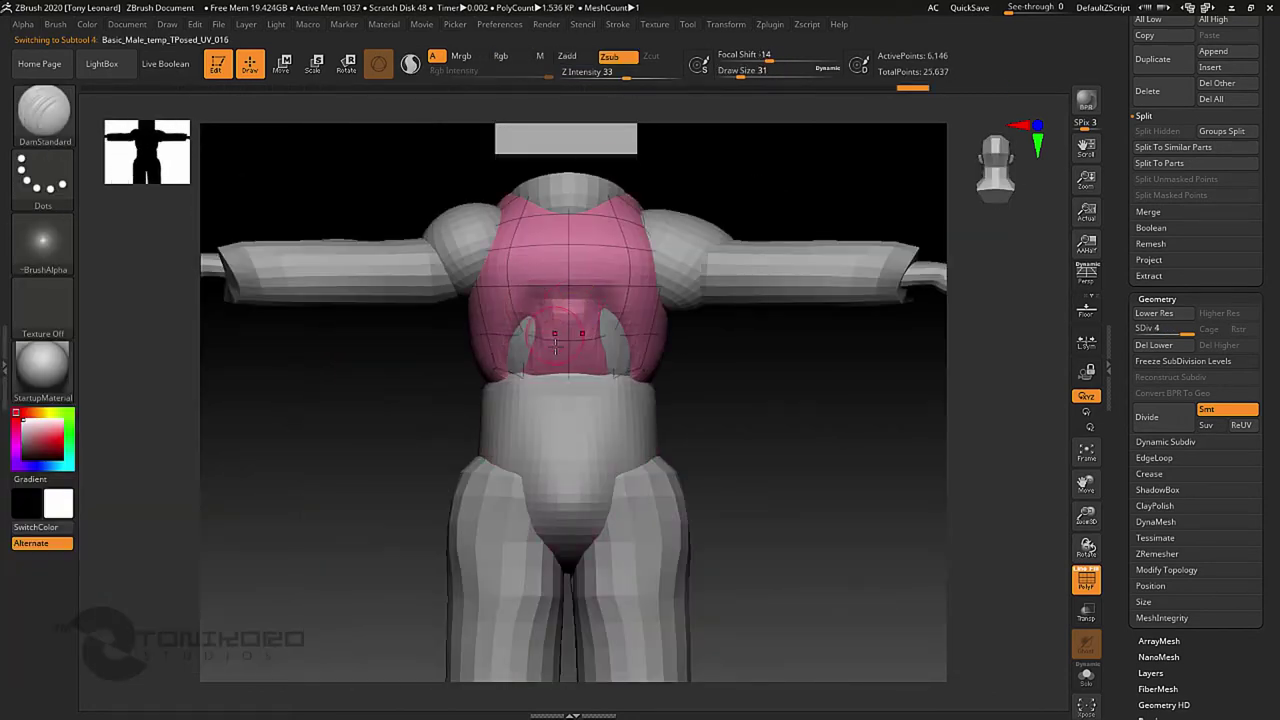
Step: Build up padded forms on the torso with the Clay brush
{"action": "key", "text": "b"}
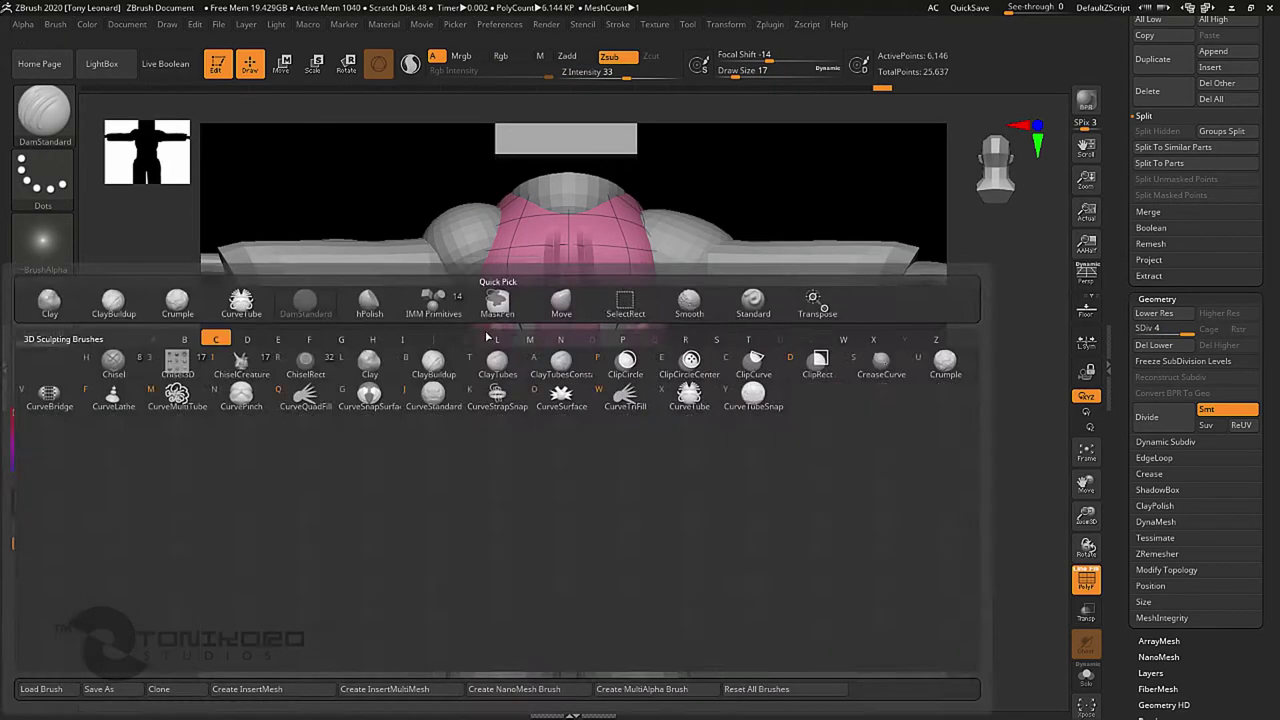
{"action": "key", "text": "c"}
{"action": "key", "text": "l"}
{"action": "key", "text": "s"}
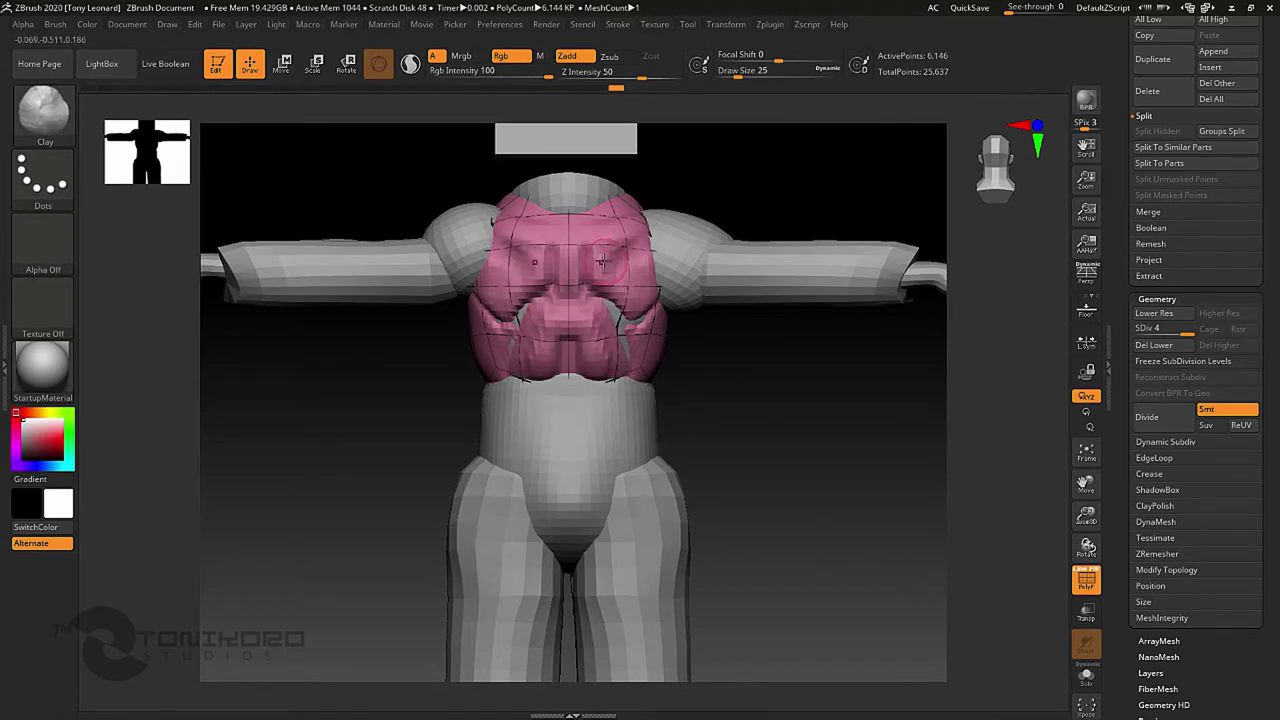
{"action": "mouse_move", "coordinate": [832, 488]}
{"action": "left_mouse_down"}
{"action": "mouse_move", "coordinate": [877, 551]}
{"action": "mouse_move", "coordinate": [826, 423]}
{"action": "mouse_move", "coordinate": [640, 233]}
{"action": "left_mouse_up"}
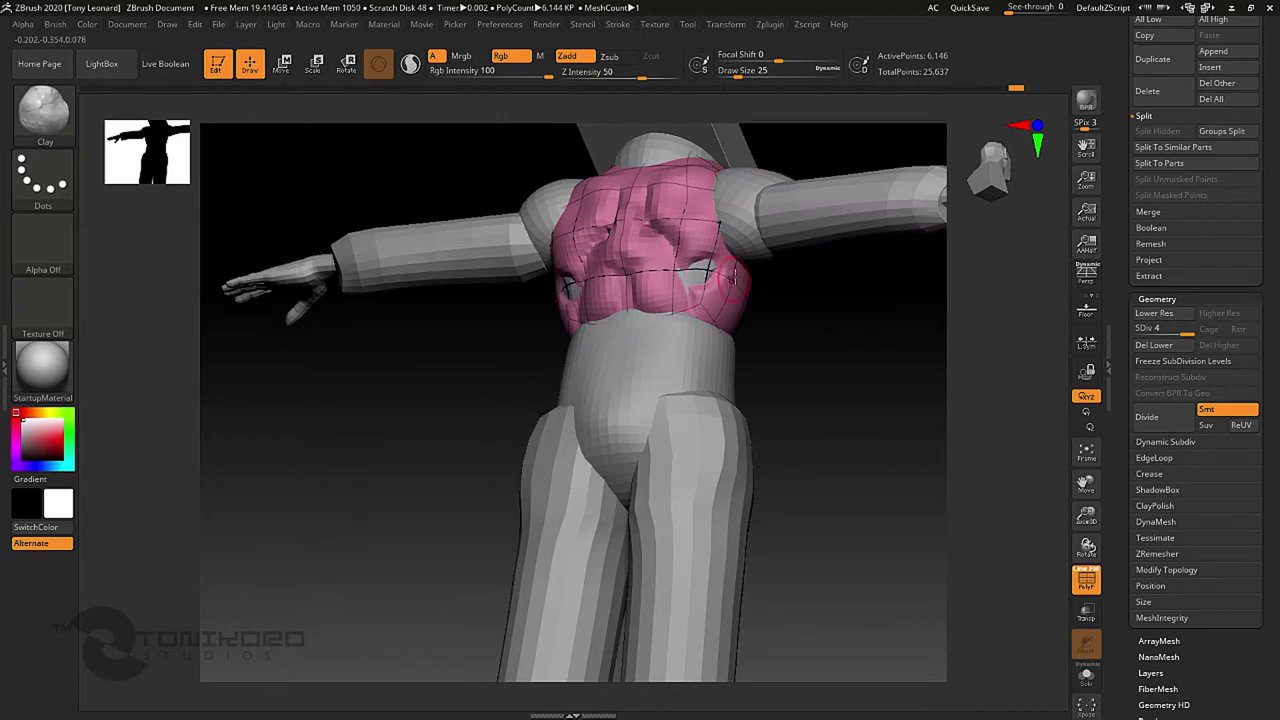
{"action": "mouse_move", "coordinate": [733, 278]}
{"action": "left_mouse_down"}
{"action": "mouse_move", "coordinate": [669, 354]}
{"action": "mouse_move", "coordinate": [664, 310]}
{"action": "mouse_move", "coordinate": [470, 280]}
{"action": "mouse_move", "coordinate": [794, 346]}
{"action": "mouse_move", "coordinate": [385, 283]}
{"action": "mouse_move", "coordinate": [410, 290]}
{"action": "mouse_move", "coordinate": [423, 268]}
{"action": "mouse_move", "coordinate": [430, 300]}
{"action": "mouse_move", "coordinate": [468, 298]}
{"action": "left_mouse_up"}
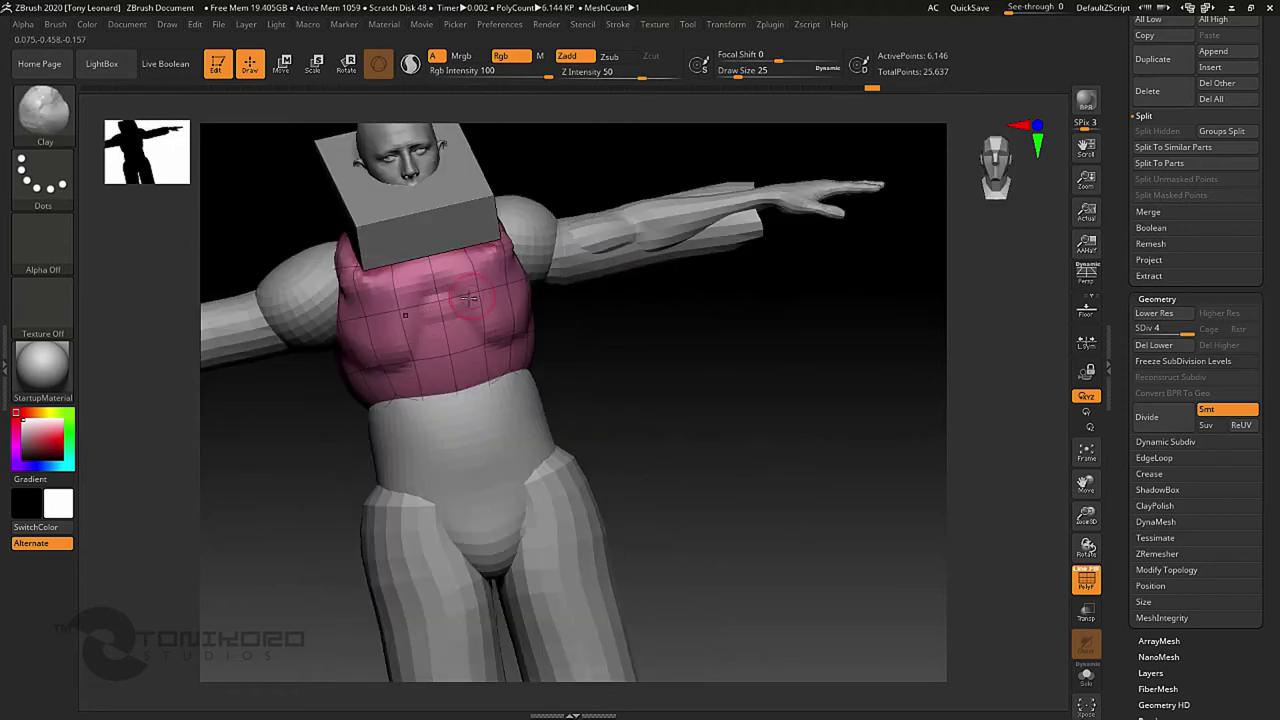
Step: Polish the chest into smooth pectoral forms with hPolish
{"action": "key", "text": "b"}
{"action": "key", "text": "h"}
{"action": "key", "text": "p"}
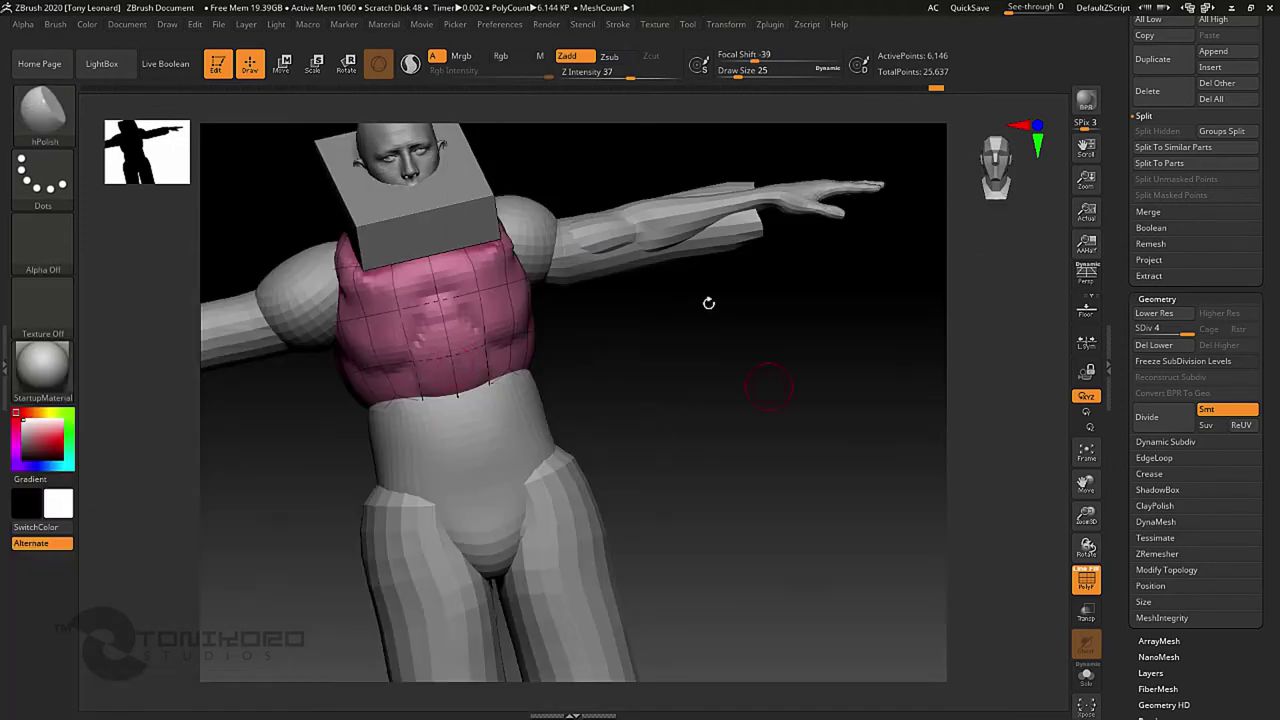
{"action": "mouse_move", "coordinate": [465, 345]}
{"action": "left_mouse_down"}
{"action": "mouse_move", "coordinate": [559, 329]}
{"action": "mouse_move", "coordinate": [829, 560]}
{"action": "mouse_move", "coordinate": [510, 340]}
{"action": "left_mouse_up"}
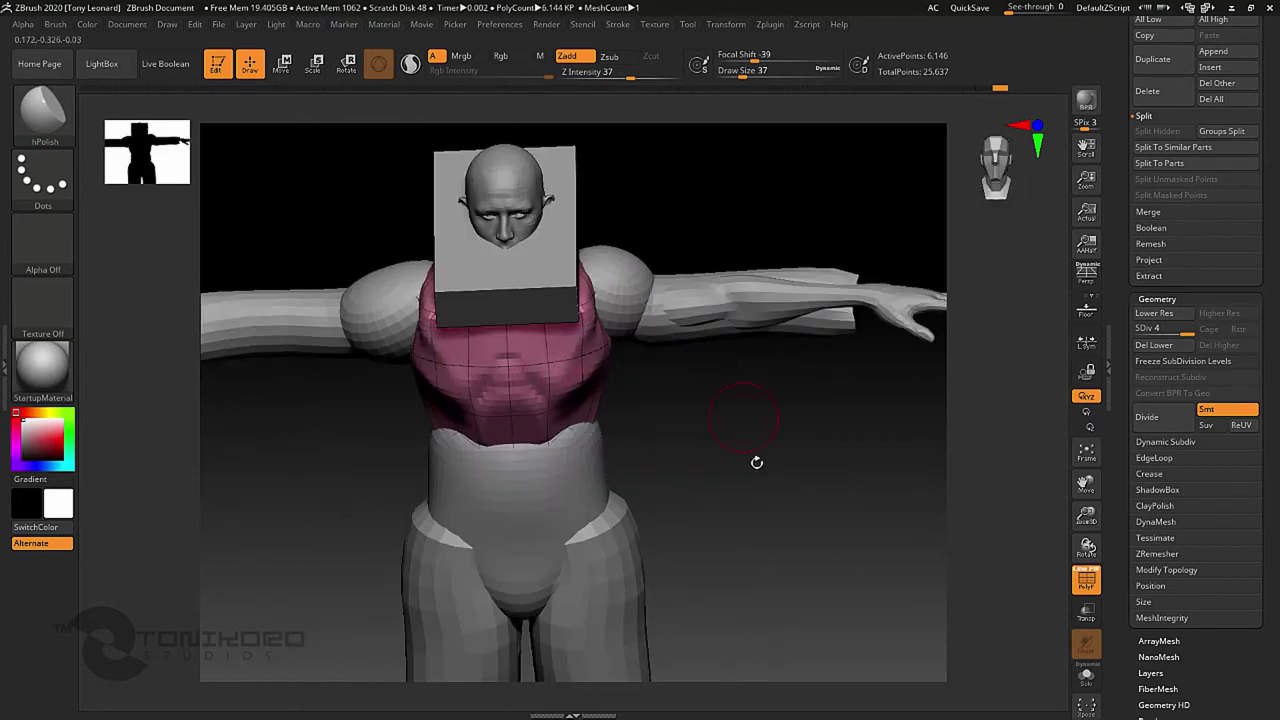
{"action": "mouse_move", "coordinate": [757, 462]}
{"action": "left_mouse_down"}
{"action": "mouse_move", "coordinate": [618, 213]}
{"action": "mouse_move", "coordinate": [580, 340]}
{"action": "mouse_move", "coordinate": [505, 398]}
{"action": "left_mouse_up"}
Step: Refine the torso shape with the Move brush
{"action": "key", "text": "b"}
{"action": "key", "text": "m"}
{"action": "key", "text": "v"}
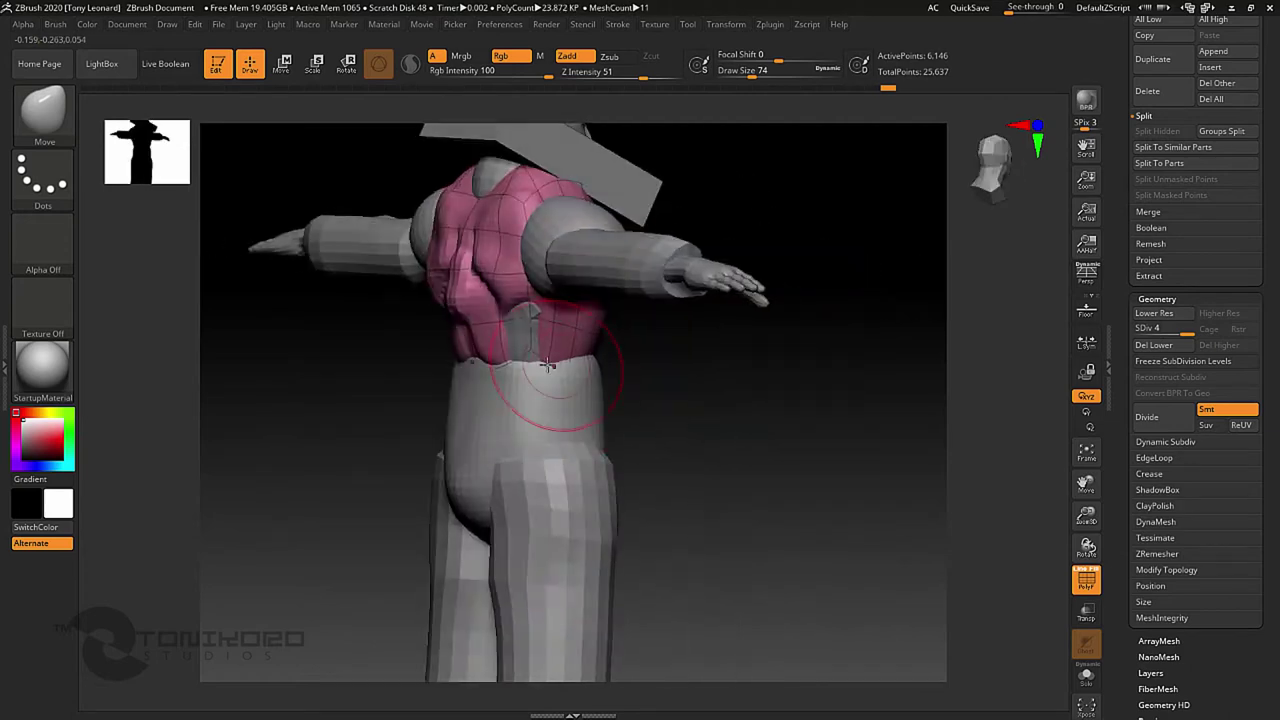
{"action": "left_click", "coordinate": [505, 398], "text": "alt"}
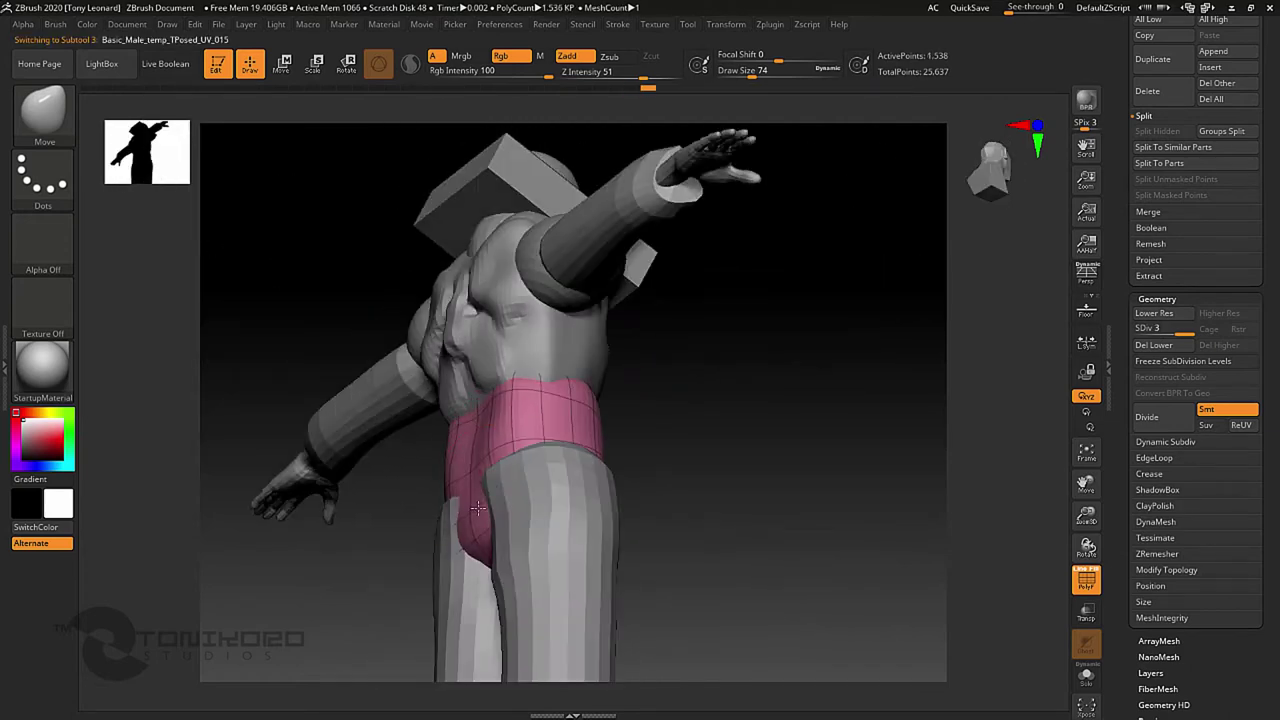
{"action": "left_click", "coordinate": [490, 400], "text": "alt"}
{"action": "mouse_move", "coordinate": [490, 400]}
{"action": "right_mouse_down"}
{"action": "mouse_move", "coordinate": [500, 343]}
{"action": "mouse_move", "coordinate": [505, 365]}
{"action": "right_mouse_up"}
Step: Blend the shoulder pads into the torso and reshape the sleeve ends at the wrists
{"action": "key", "text": "alt+Tab"}
{"action": "left_click", "coordinate": [275, 215]}
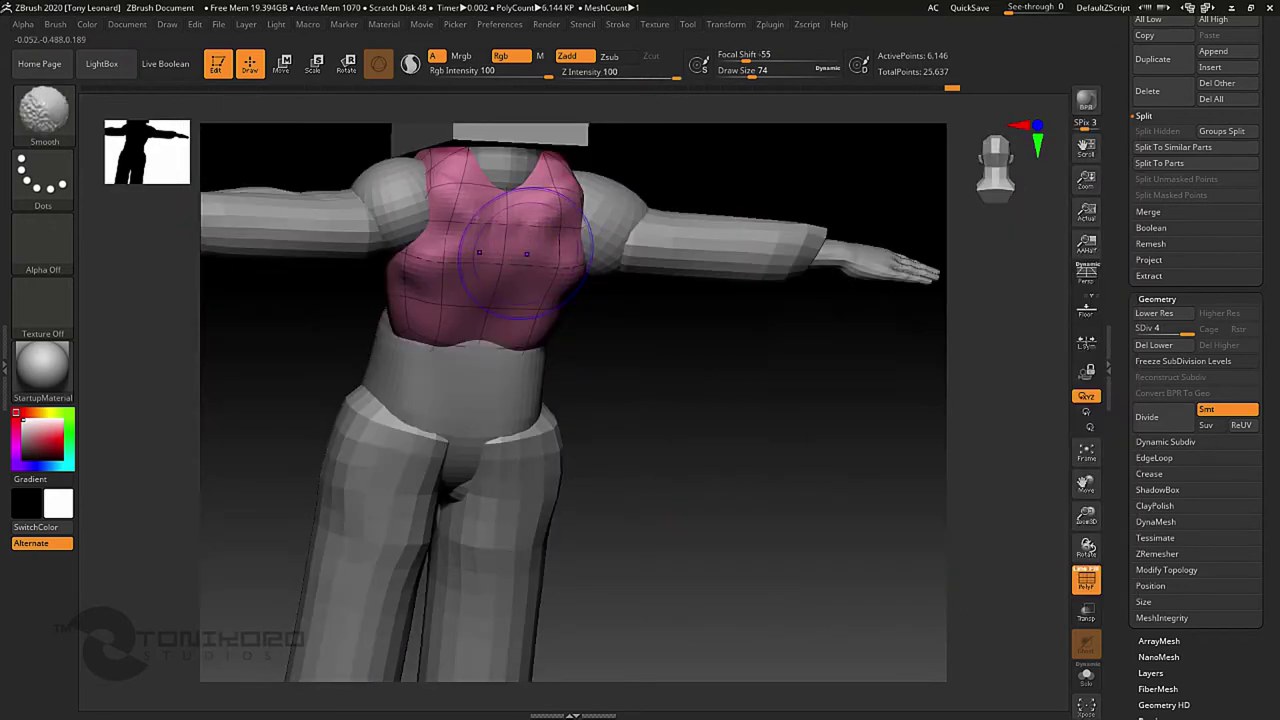
{"action": "left_click", "coordinate": [528, 371], "text": "alt"}
{"action": "mouse_move", "coordinate": [528, 371]}
{"action": "right_mouse_down"}
{"action": "mouse_move", "coordinate": [615, 212]}
{"action": "mouse_move", "coordinate": [723, 243]}
{"action": "mouse_move", "coordinate": [600, 230]}
{"action": "mouse_move", "coordinate": [886, 455]}
{"action": "mouse_move", "coordinate": [634, 371]}
{"action": "mouse_move", "coordinate": [709, 363]}
{"action": "mouse_move", "coordinate": [403, 294]}
{"action": "mouse_move", "coordinate": [330, 255]}
{"action": "mouse_move", "coordinate": [391, 286]}
{"action": "right_mouse_up"}
{"action": "left_click", "coordinate": [395, 263], "text": "alt"}
{"action": "key", "text": "alt+Tab"}
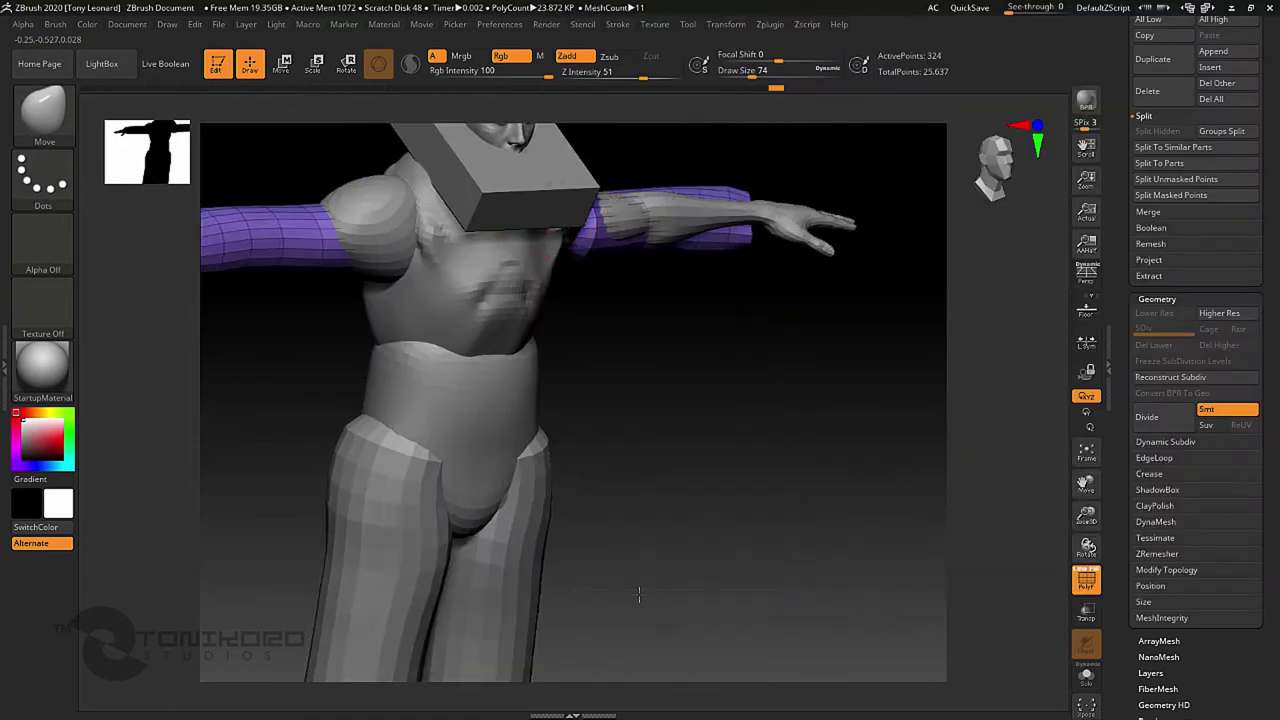
Step: DynaMesh the neck box into a dense, even mesh
{"action": "left_click", "coordinate": [500, 170], "text": "alt"}
{"action": "left_click", "coordinate": [1158, 429]}
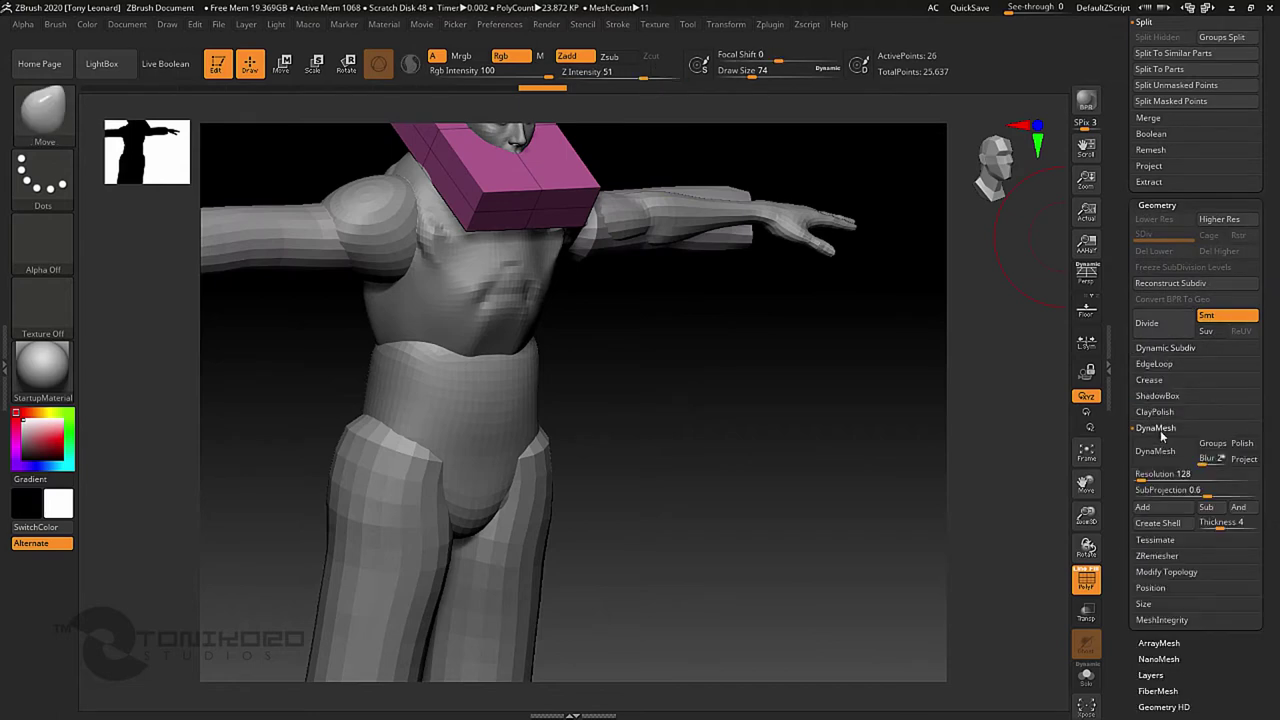
{"action": "left_click", "coordinate": [1155, 451]}
{"action": "right_click_drag", "start_coordinate": [700, 450], "coordinate": [808, 577]}
Step: Cut the box into an angled collar with ClipCurve and smooth the edges
{"action": "key", "text": "b"}
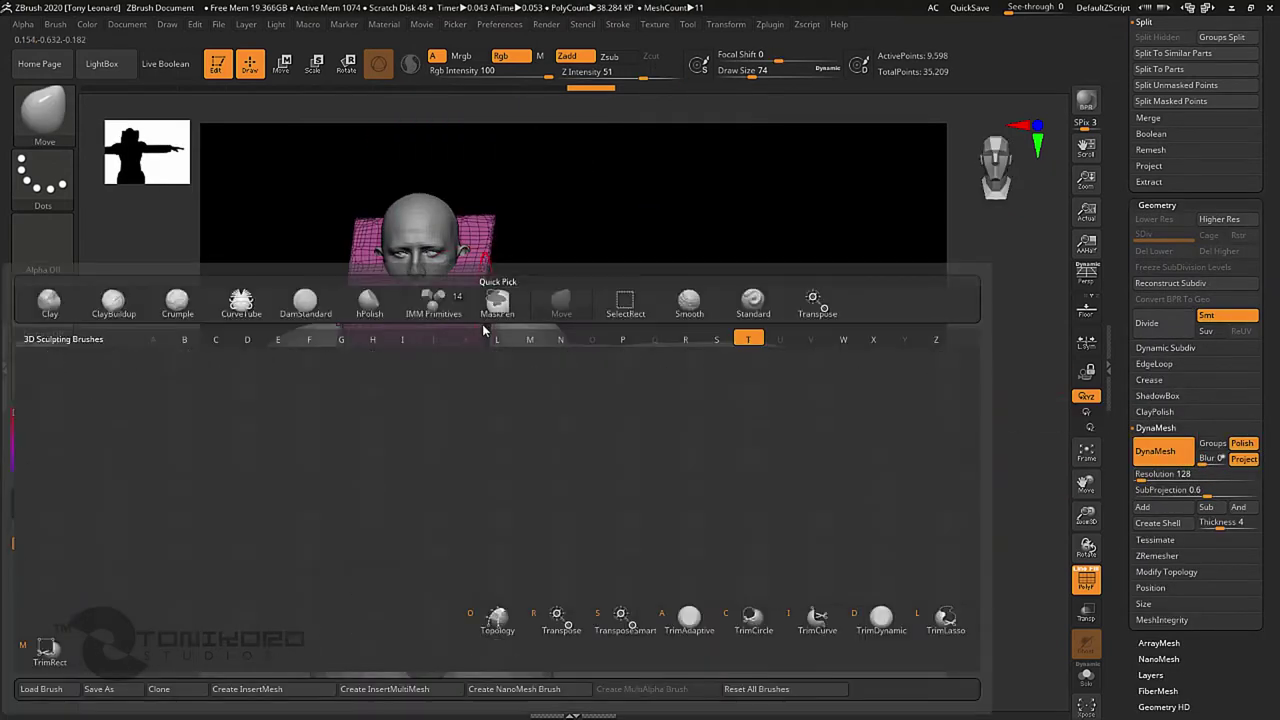
{"action": "mouse_move", "coordinate": [600, 450]}
{"action": "right_mouse_down"}
{"action": "mouse_move", "coordinate": [462, 268]}
{"action": "mouse_move", "coordinate": [639, 479]}
{"action": "mouse_move", "coordinate": [791, 569]}
{"action": "right_mouse_up"}
{"action": "key", "text": "b"}
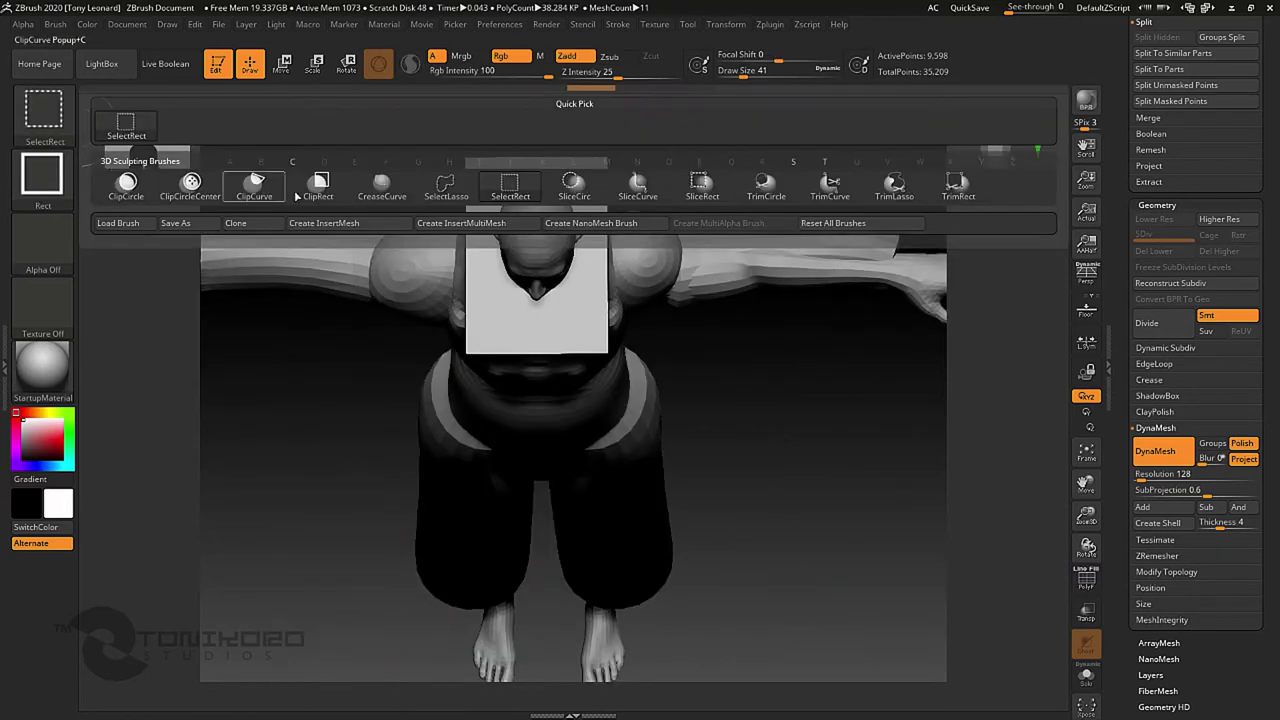
{"action": "left_click_drag", "start_coordinate": [668, 244], "coordinate": [800, 398], "text": "ctrl+shift"}
{"action": "mouse_move", "coordinate": [648, 352]}
{"action": "right_mouse_down"}
{"action": "mouse_move", "coordinate": [829, 506]}
{"action": "mouse_move", "coordinate": [251, 183]}
{"action": "right_mouse_up"}
{"action": "key", "text": "b"}
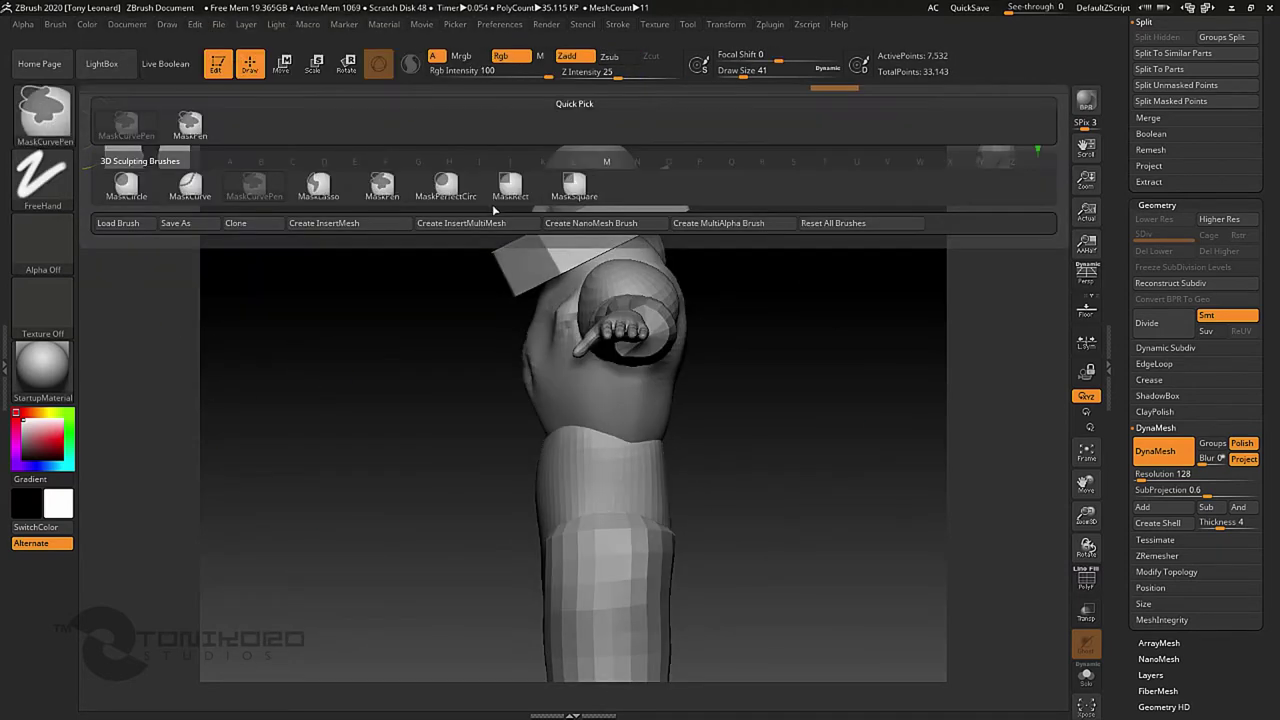
{"action": "key", "text": "c"}
{"action": "key", "text": "c"}
{"action": "left_click_drag", "start_coordinate": [330, 415], "coordinate": [746, 137], "text": "ctrl+shift"}
{"action": "mouse_move", "coordinate": [811, 451]}
{"action": "right_mouse_down"}
{"action": "mouse_move", "coordinate": [538, 193]}
{"action": "mouse_move", "coordinate": [823, 194]}
{"action": "mouse_move", "coordinate": [353, 256]}
{"action": "right_mouse_up"}
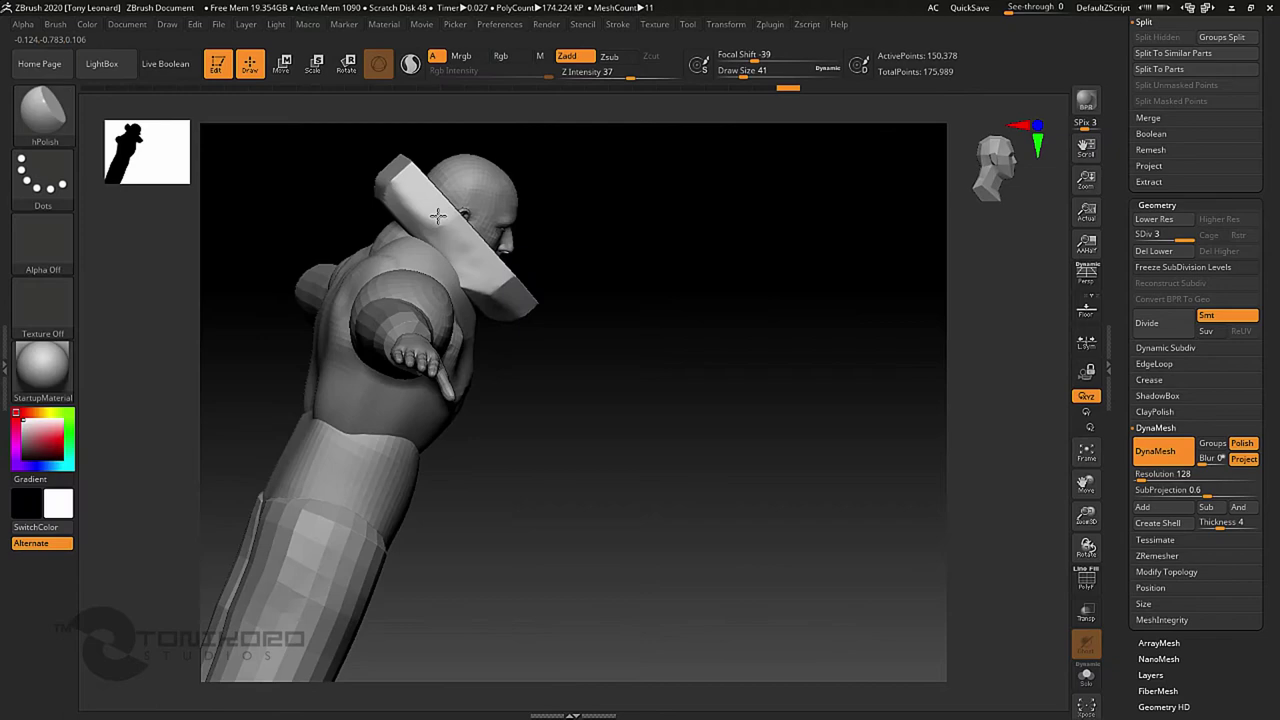
{"action": "mouse_move", "coordinate": [438, 216]}
{"action": "right_mouse_down"}
{"action": "mouse_move", "coordinate": [654, 397]}
{"action": "mouse_move", "coordinate": [703, 394]}
{"action": "mouse_move", "coordinate": [592, 262]}
{"action": "mouse_move", "coordinate": [678, 212]}
{"action": "right_mouse_up"}
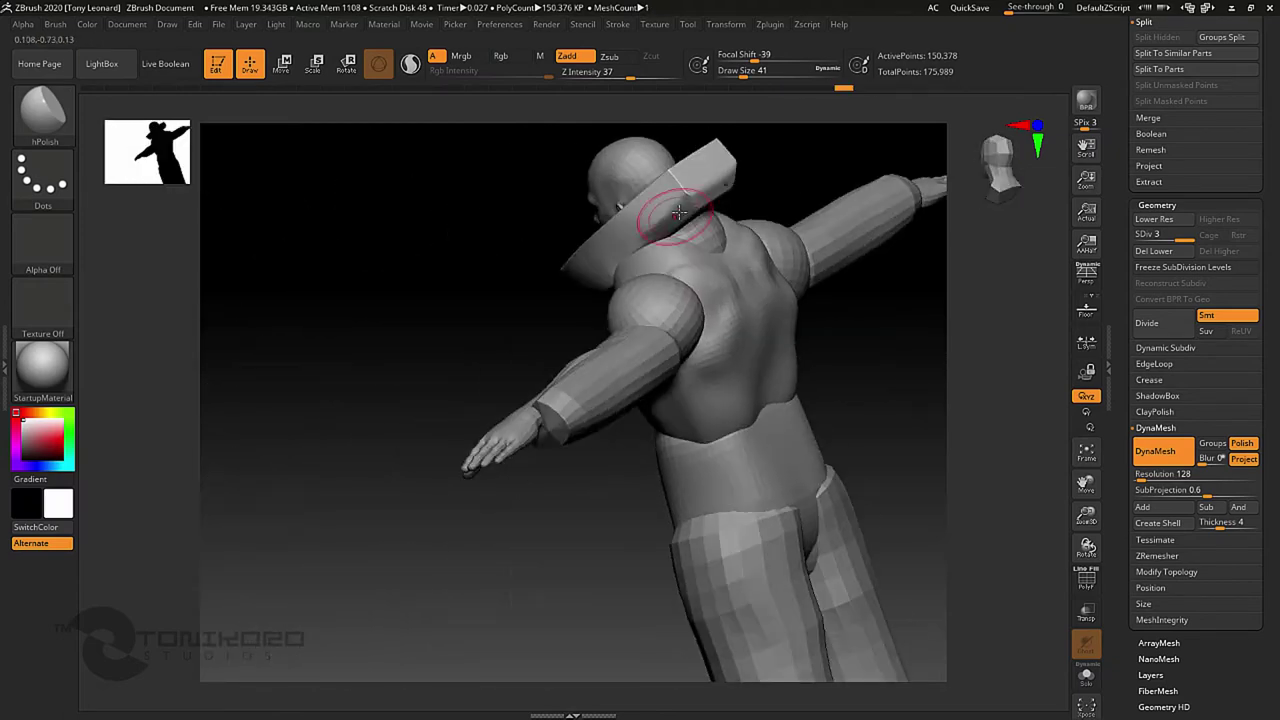
{"action": "mouse_move", "coordinate": [588, 260]}
{"action": "right_mouse_down"}
{"action": "mouse_move", "coordinate": [600, 300]}
{"action": "mouse_move", "coordinate": [571, 337]}
{"action": "right_mouse_up"}
Step: Shape the chest piece with the Clay and Move brushes
{"action": "left_click", "coordinate": [571, 337], "text": "alt"}
{"action": "key", "text": "b"}
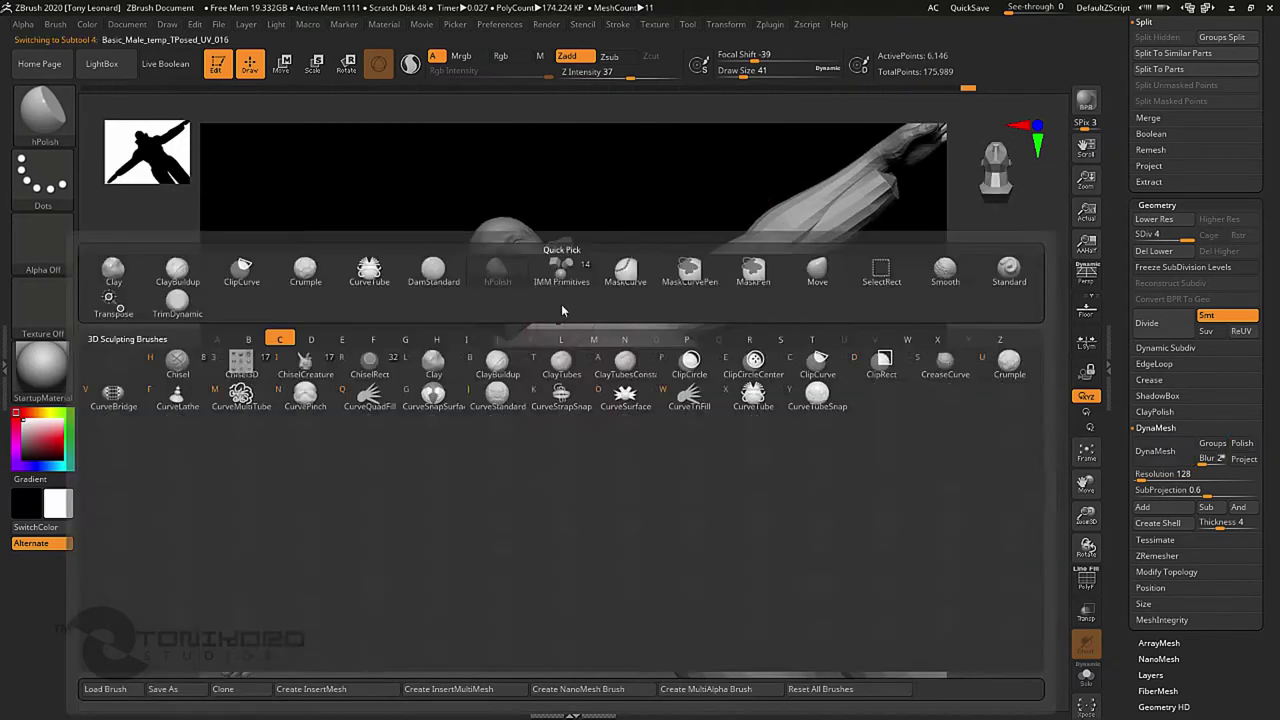
{"action": "key", "text": "c"}
{"action": "key", "text": "l"}
{"action": "mouse_move", "coordinate": [615, 293]}
{"action": "right_mouse_down"}
{"action": "mouse_move", "coordinate": [423, 349]}
{"action": "mouse_move", "coordinate": [634, 371]}
{"action": "right_mouse_up"}
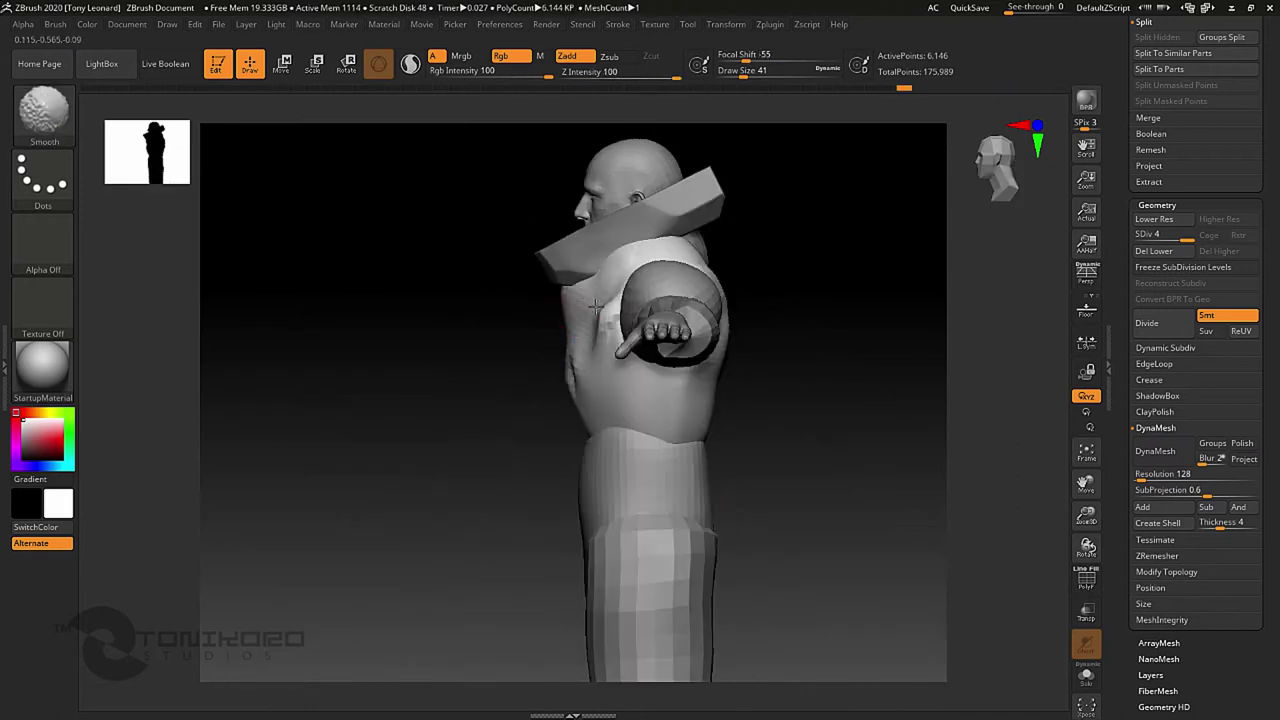
{"action": "key", "text": "b"}
{"action": "key", "text": "m"}
{"action": "key", "text": "v"}
{"action": "mouse_move", "coordinate": [596, 322]}
{"action": "right_mouse_down"}
{"action": "mouse_move", "coordinate": [560, 377]}
{"action": "mouse_move", "coordinate": [700, 400]}
{"action": "mouse_move", "coordinate": [829, 443]}
{"action": "mouse_move", "coordinate": [487, 427]}
{"action": "mouse_move", "coordinate": [428, 128]}
{"action": "mouse_move", "coordinate": [800, 463]}
{"action": "right_mouse_up"}
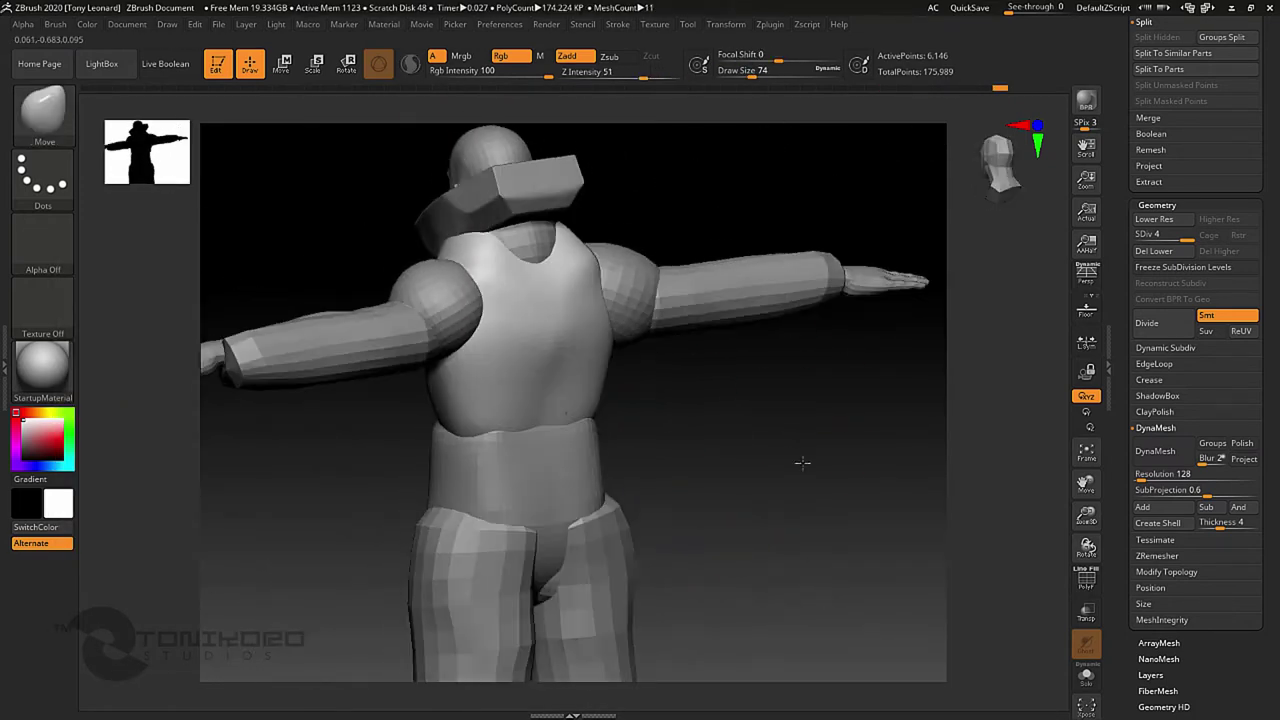
Step: Divide the chest to SDiv 5 and switch to DamStandard for carving
{"action": "key", "text": "b"}
{"action": "key", "text": "m"}
{"action": "key", "text": "v"}
{"action": "key", "text": "b"}
{"action": "key", "text": "d"}
{"action": "key", "text": "s"}
{"action": "key", "text": "ctrl+d"}
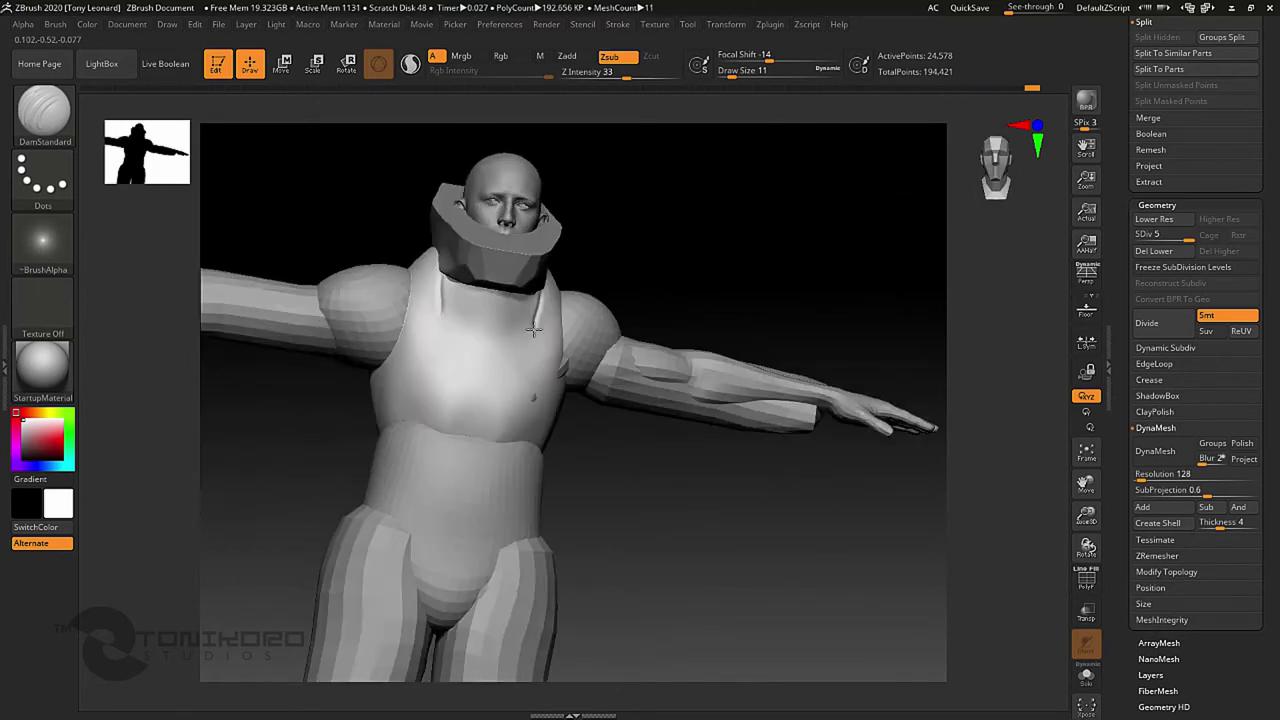
Step: Check the chest seams from front and three-quarter views, then make the waist subtool (Subtool 3) active
{"action": "right_click_drag", "start_coordinate": [507, 415], "coordinate": [843, 523]}
{"action": "left_click", "coordinate": [620, 268], "text": "alt"}
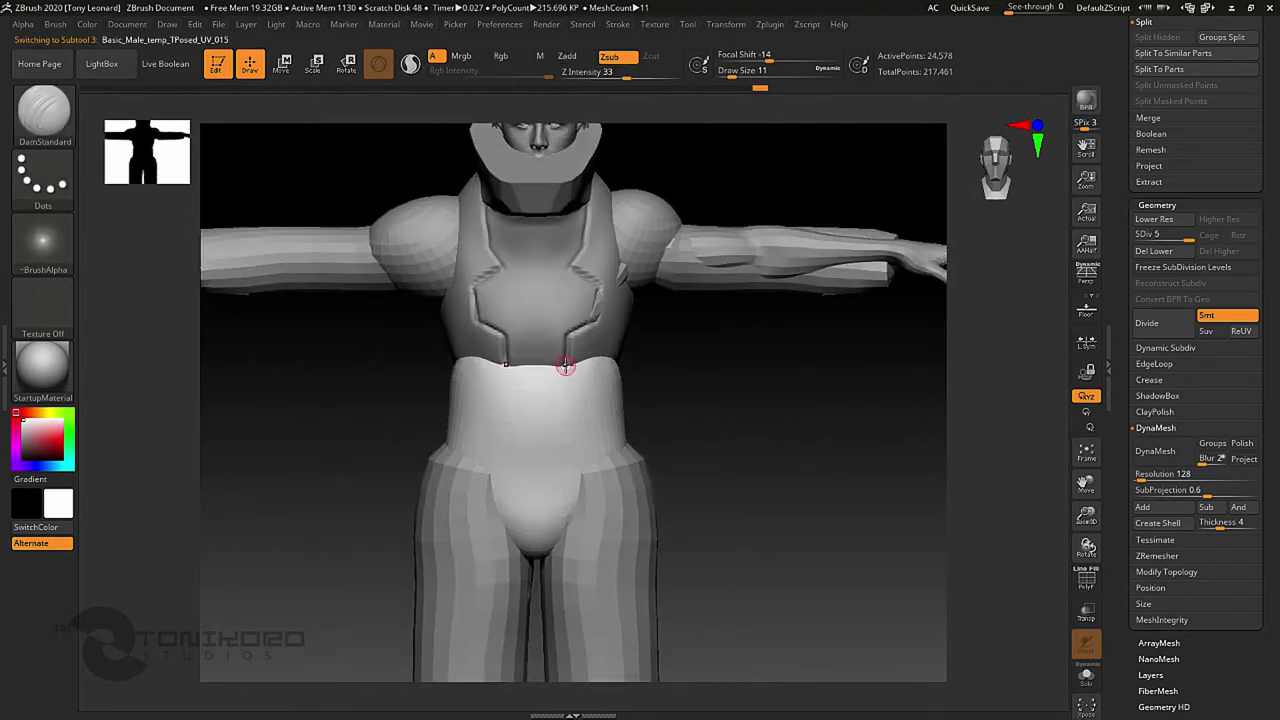
{"action": "mouse_move", "coordinate": [519, 371]}
{"action": "right_mouse_down"}
{"action": "mouse_move", "coordinate": [439, 300]}
{"action": "mouse_move", "coordinate": [428, 448]}
{"action": "mouse_move", "coordinate": [452, 371]}
{"action": "right_mouse_up"}
{"action": "left_click", "coordinate": [446, 314], "text": "alt"}
{"action": "left_click", "coordinate": [426, 385], "text": "alt"}
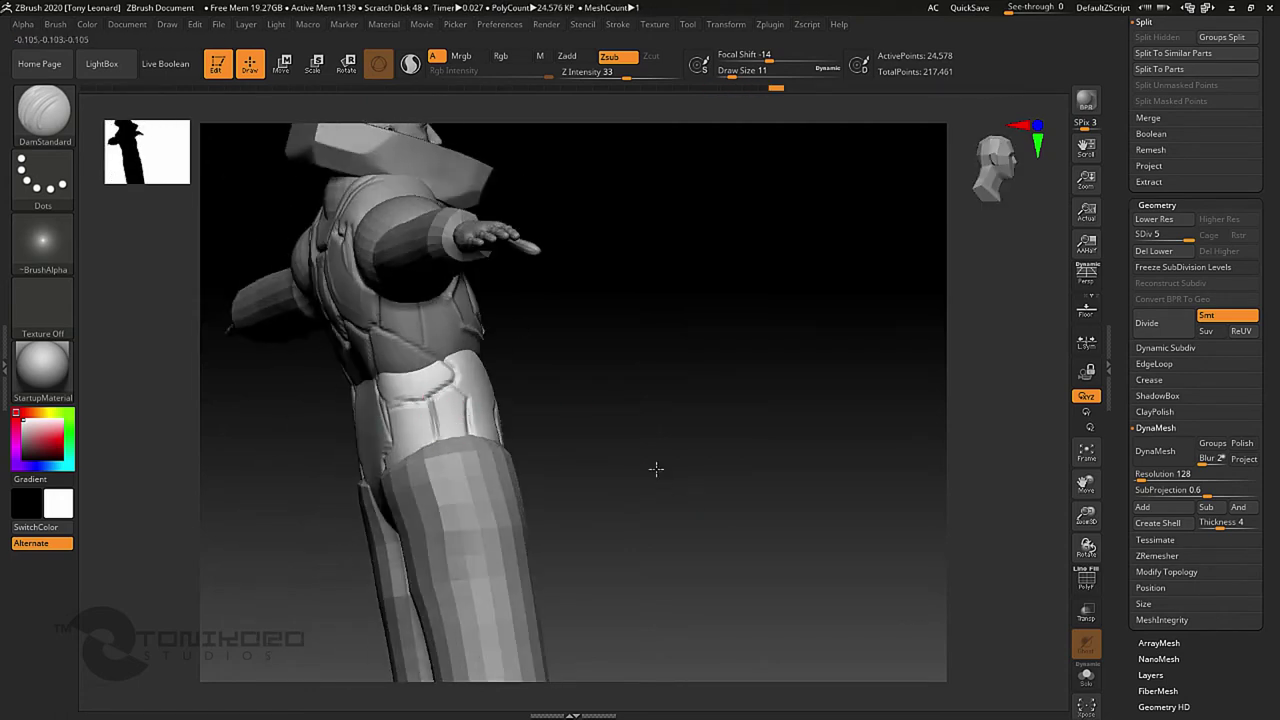
{"action": "right_click_drag", "start_coordinate": [656, 468], "coordinate": [526, 418]}
{"action": "right_click_drag", "start_coordinate": [792, 378], "coordinate": [638, 362], "text": "shift"}
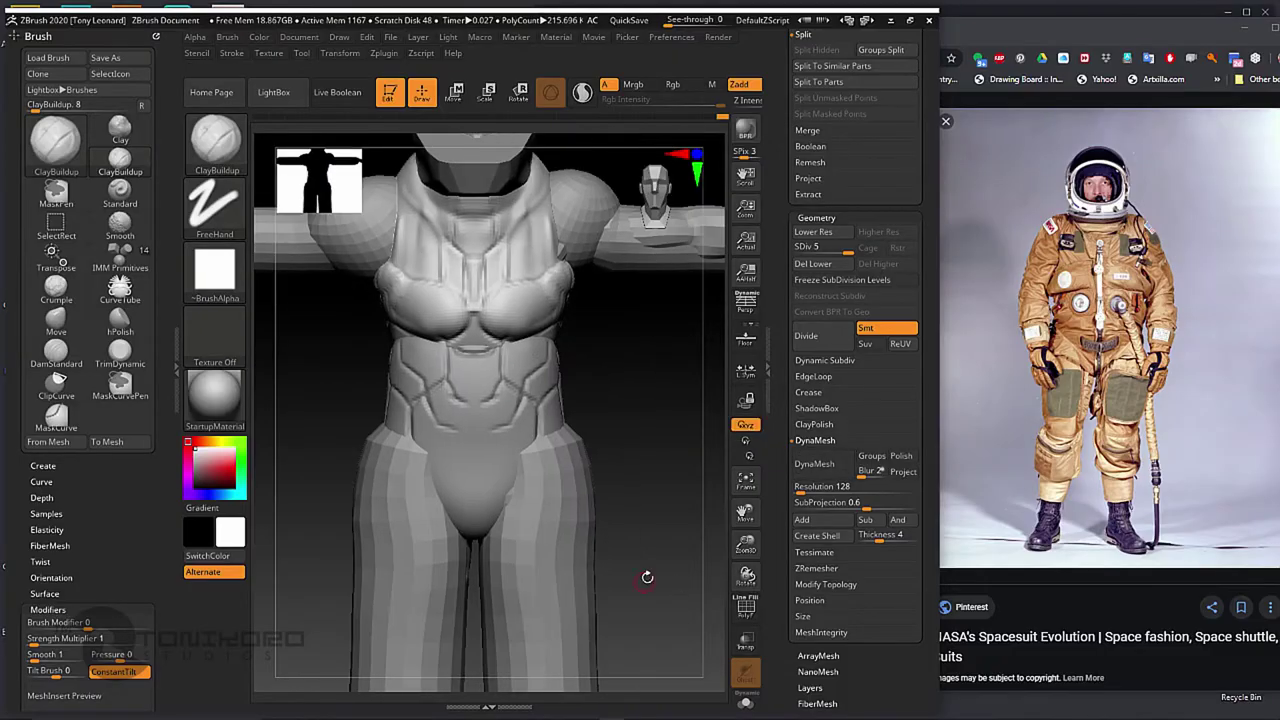
{"action": "left_click", "coordinate": [470, 427], "text": "alt"}
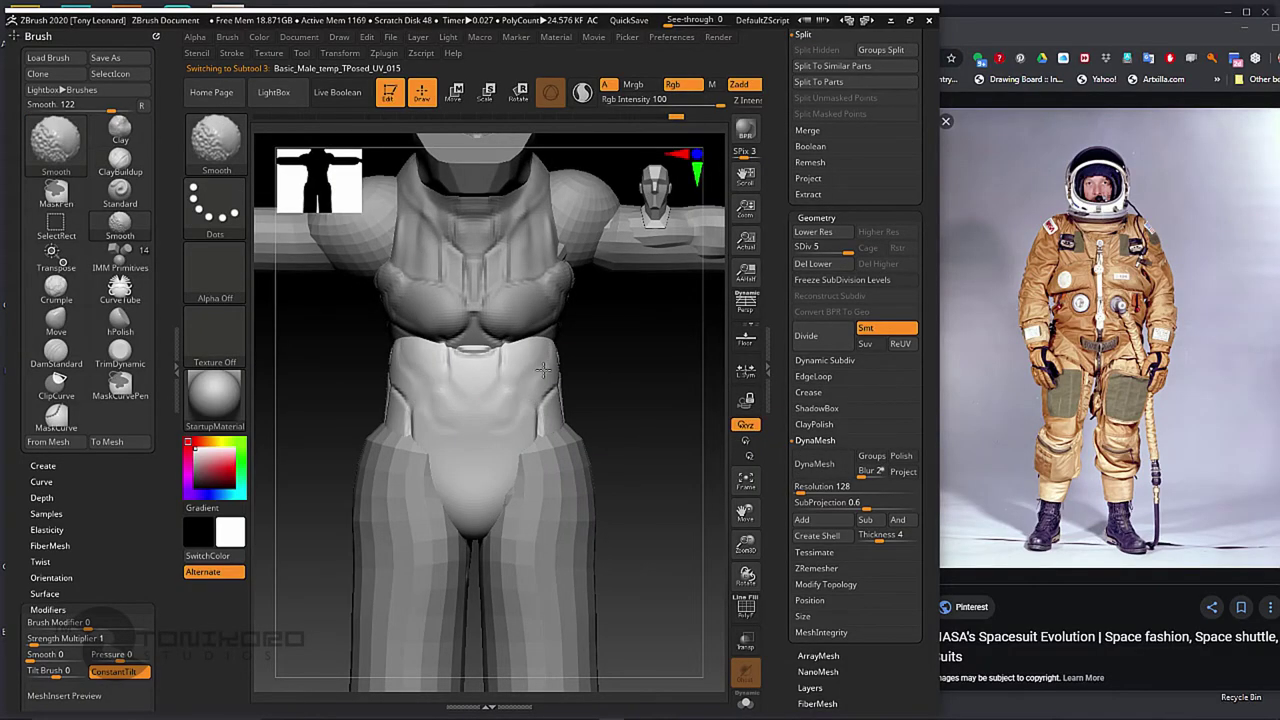
Step: Build up the belt around the waist with the Clay brush
{"action": "key", "text": "s"}
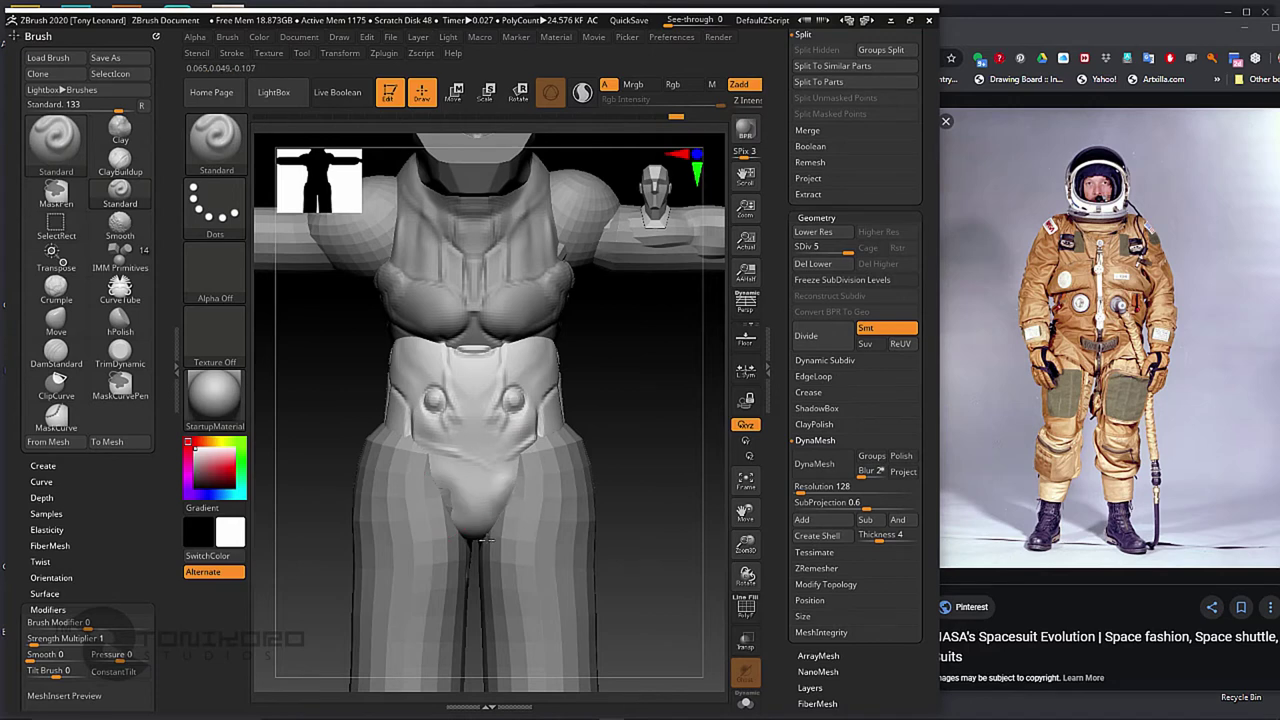
{"action": "key", "text": "b"}
{"action": "key", "text": "c"}
{"action": "key", "text": "l"}
{"action": "key", "text": "s"}
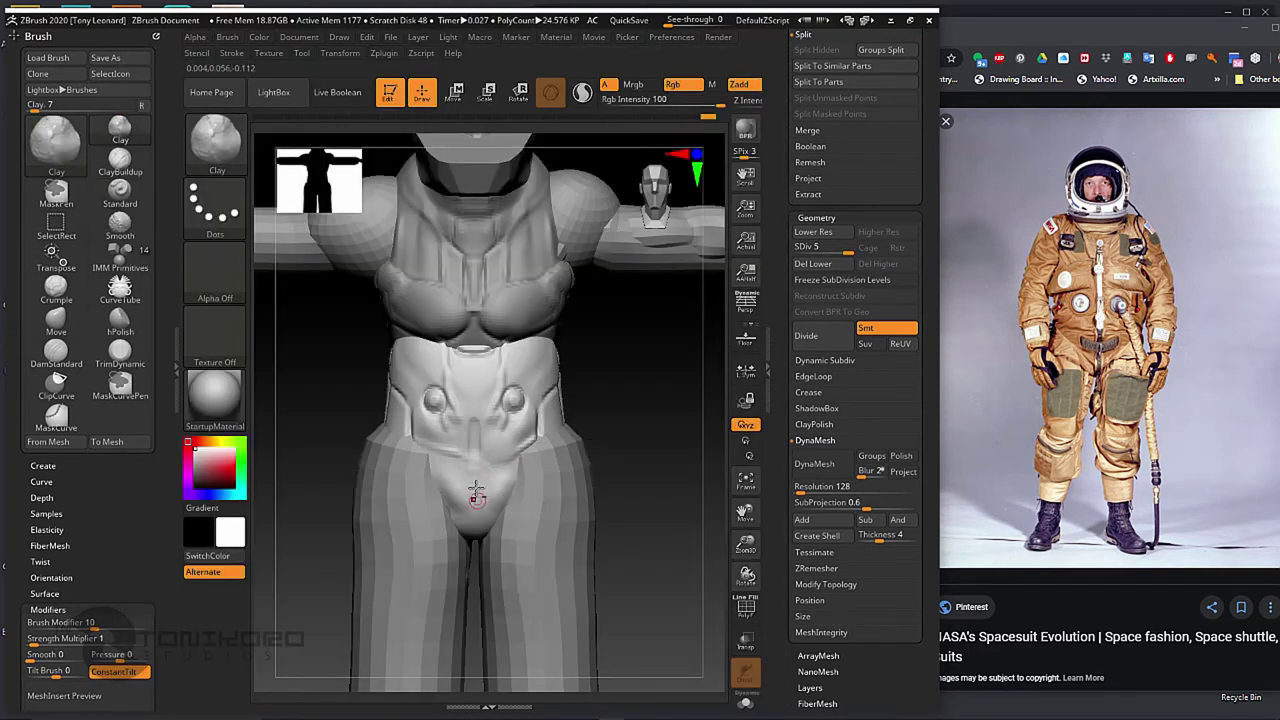
Step: Refine the chest panels with the Move brush
{"action": "left_click", "coordinate": [519, 456], "text": "alt"}
{"action": "key", "text": "b"}
{"action": "key", "text": "m"}
{"action": "key", "text": "v"}
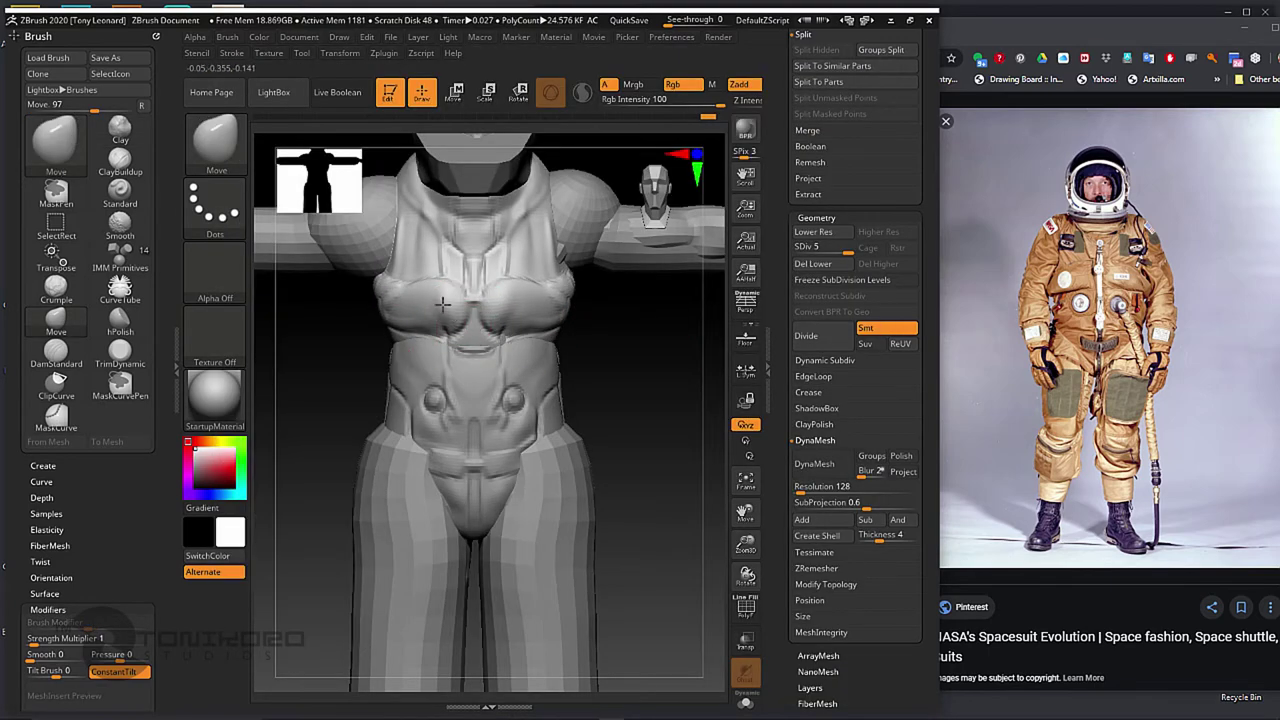
{"action": "mouse_move", "coordinate": [383, 315]}
{"action": "right_mouse_down"}
{"action": "mouse_move", "coordinate": [360, 330]}
{"action": "mouse_move", "coordinate": [380, 291]}
{"action": "right_mouse_up"}
{"action": "mouse_move", "coordinate": [554, 205]}
{"action": "right_mouse_down"}
{"action": "mouse_move", "coordinate": [600, 337]}
{"action": "mouse_move", "coordinate": [564, 418]}
{"action": "right_mouse_up"}
{"action": "mouse_move", "coordinate": [452, 262]}
{"action": "right_mouse_down"}
{"action": "mouse_move", "coordinate": [617, 407]}
{"action": "mouse_move", "coordinate": [640, 350]}
{"action": "right_mouse_up"}
Step: Compare against flight-suit and spacesuit reference pins in the browser, then switch to Smooth
{"action": "key", "text": "b"}
{"action": "left_click", "coordinate": [696, 240]}
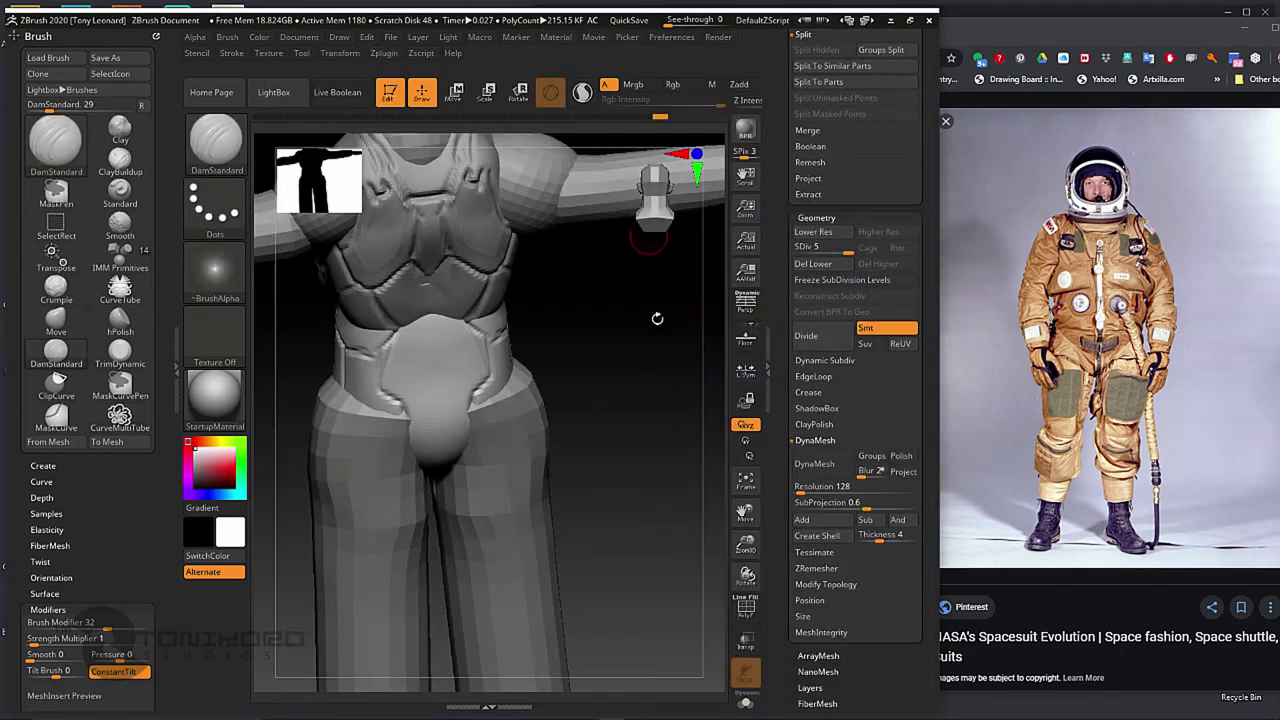
{"action": "left_click", "coordinate": [1100, 340]}
{"action": "scroll", "coordinate": [903, 434], "scroll_direction": "down", "scroll_amount": 5}
{"action": "left_click", "coordinate": [990, 370]}
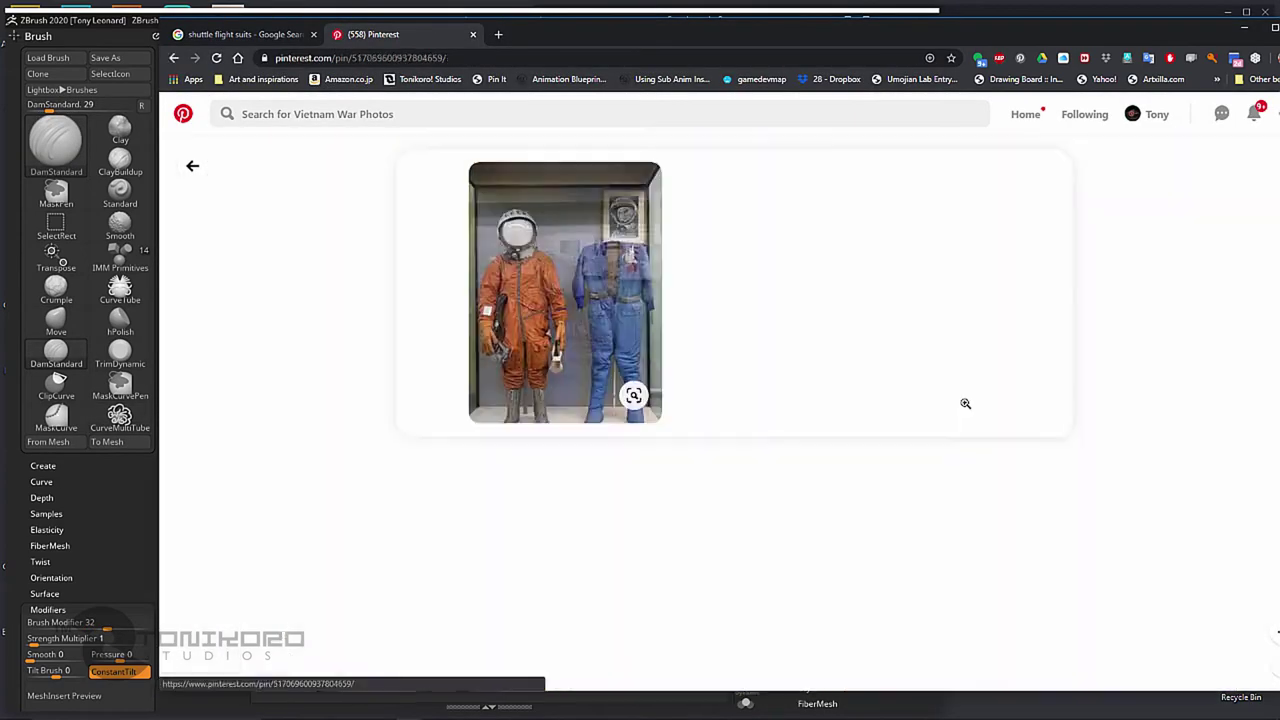
{"action": "scroll", "coordinate": [800, 400], "scroll_direction": "down", "scroll_amount": 5}
{"action": "left_click", "coordinate": [971, 343]}
{"action": "left_click", "coordinate": [548, 339]}
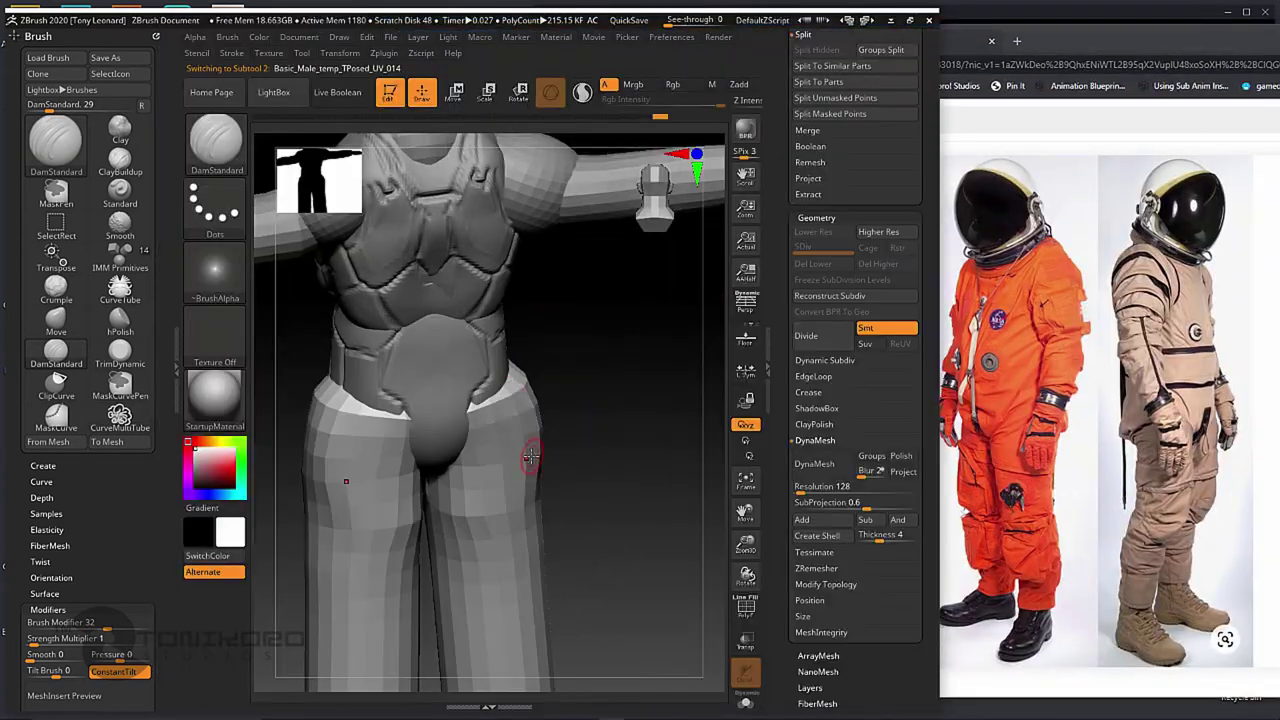
{"action": "key", "text": "b"}
{"action": "key", "text": "Escape"}
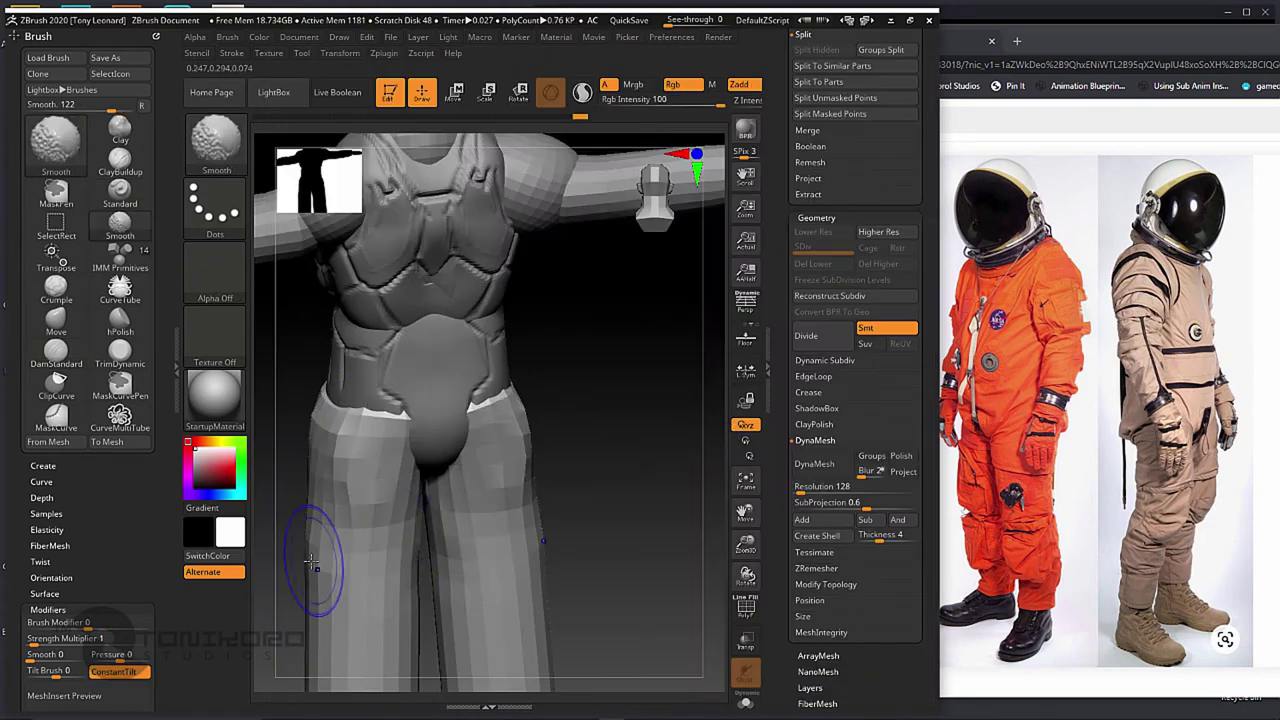
Step: Inflate the trouser legs into a baggy shape with the Move brush
{"action": "mouse_move", "coordinate": [314, 557]}
{"action": "left_mouse_down"}
{"action": "mouse_move", "coordinate": [463, 444]}
{"action": "mouse_move", "coordinate": [500, 300]}
{"action": "left_mouse_up"}
{"action": "key", "text": "b"}
{"action": "key", "text": "m"}
{"action": "key", "text": "v"}
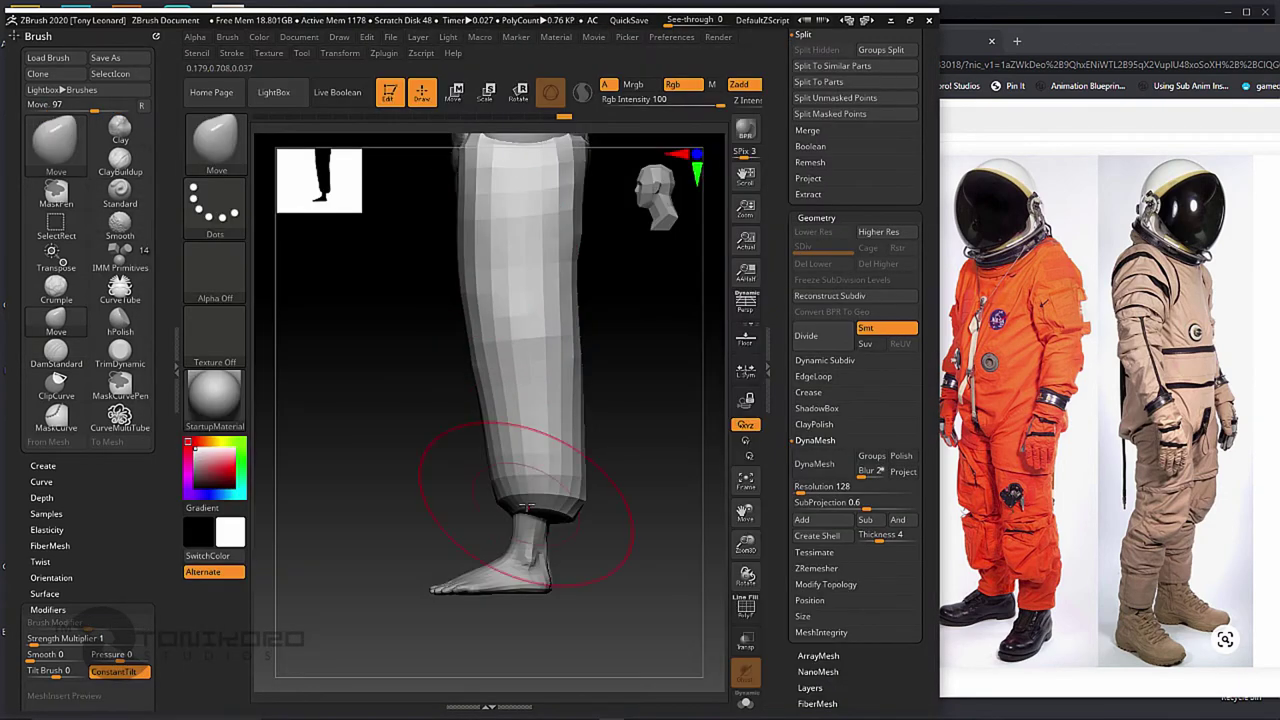
{"action": "left_click_drag", "start_coordinate": [543, 514], "coordinate": [518, 522]}
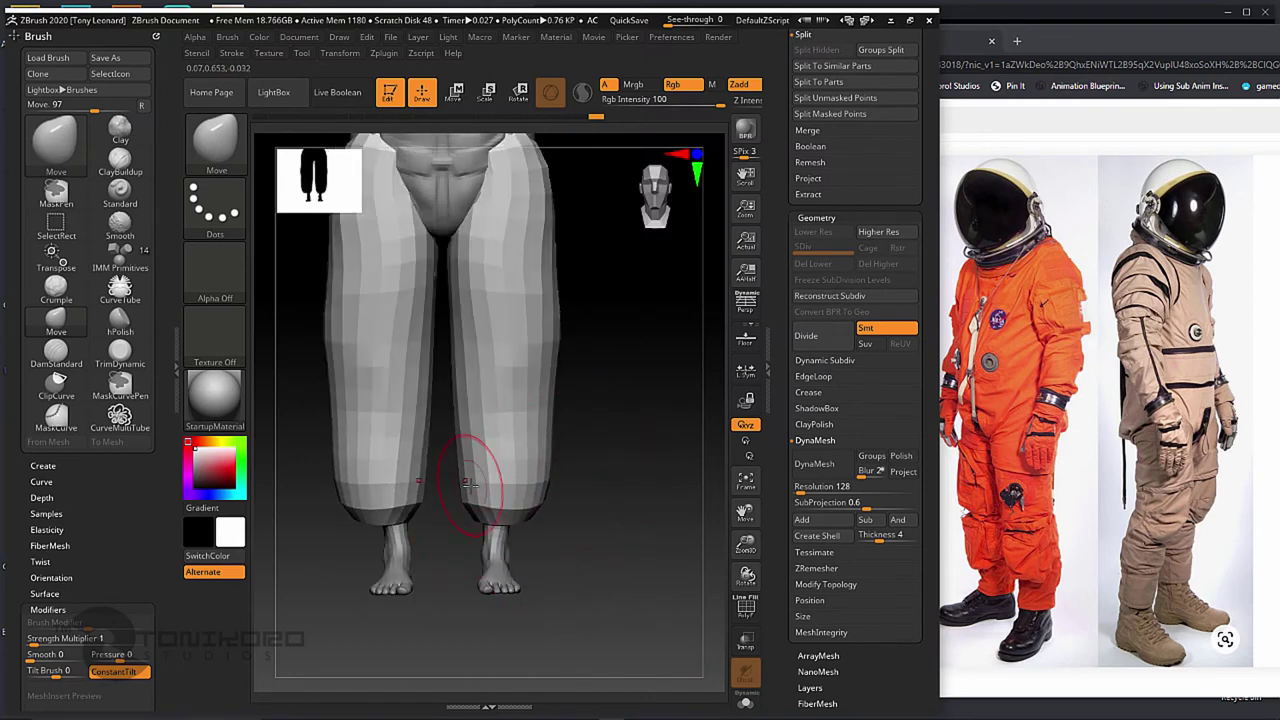
{"action": "left_click_drag", "start_coordinate": [467, 483], "coordinate": [474, 478], "text": "shift"}
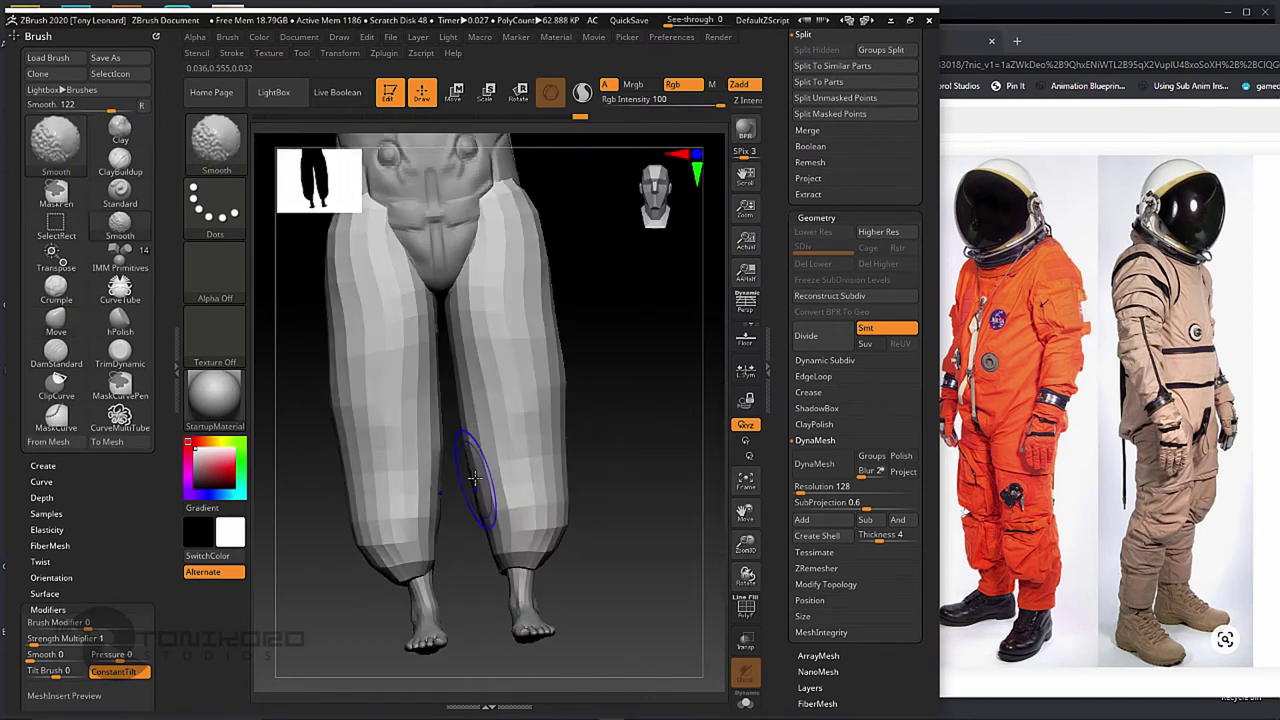
{"action": "mouse_move", "coordinate": [562, 475]}
{"action": "left_mouse_down"}
{"action": "mouse_move", "coordinate": [629, 471]}
{"action": "mouse_move", "coordinate": [491, 490]}
{"action": "left_mouse_up"}
Step: Divide the trousers twice to SDiv 3 and pull the cuffs in at the ankles
{"action": "key", "text": "ctrl+d"}
{"action": "key", "text": "ctrl+d"}
{"action": "key", "text": "f"}
{"action": "key", "text": "s"}
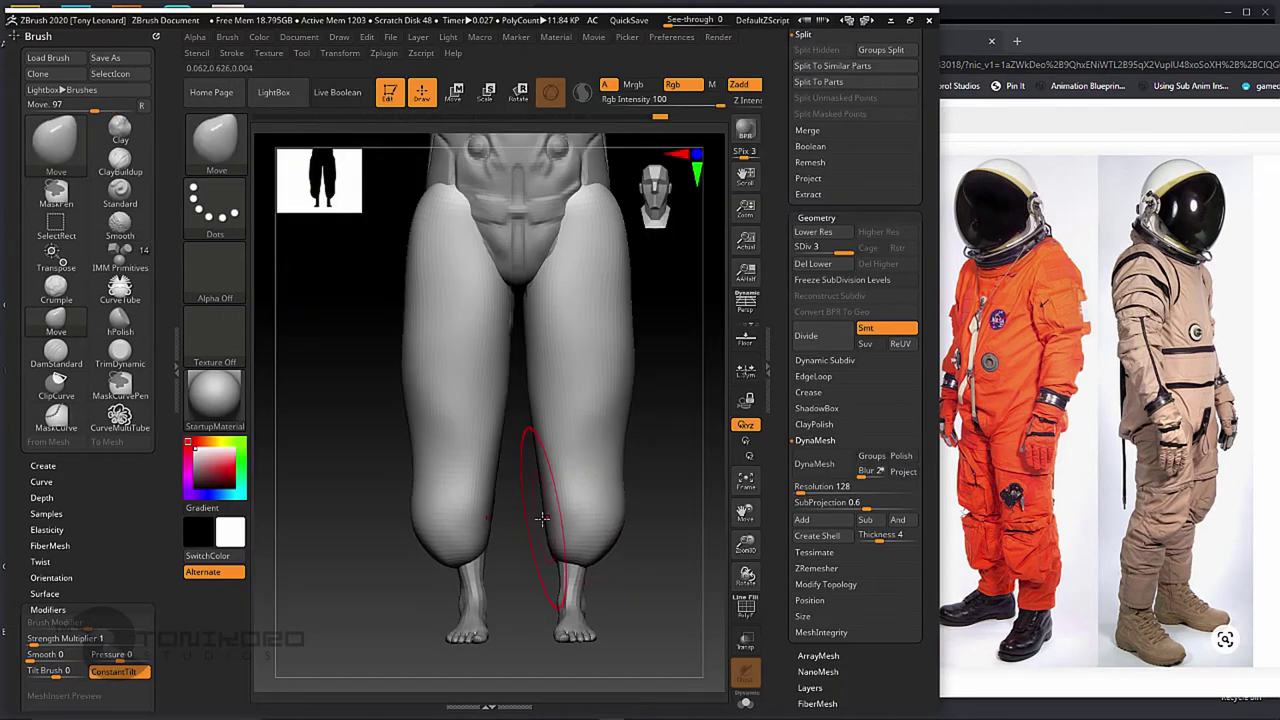
{"action": "left_click_drag", "start_coordinate": [421, 386], "coordinate": [600, 368]}
{"action": "key", "text": "s"}
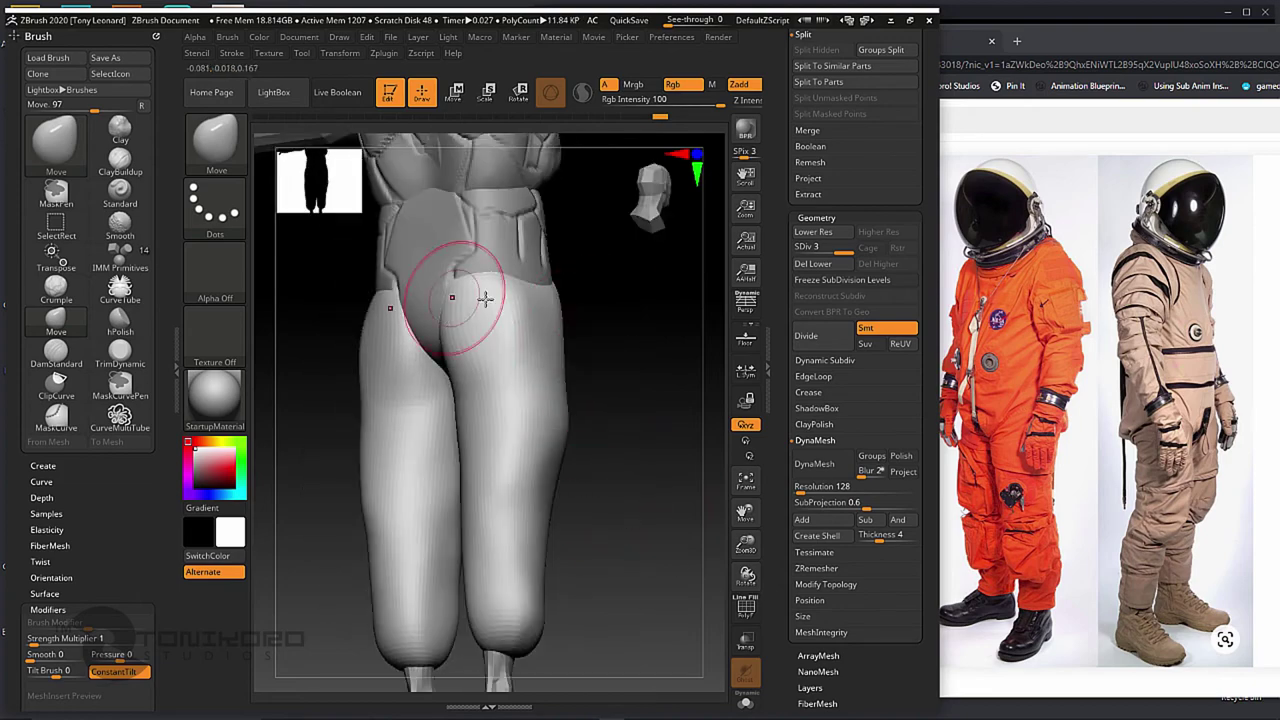
{"action": "left_click_drag", "start_coordinate": [484, 298], "coordinate": [456, 326]}
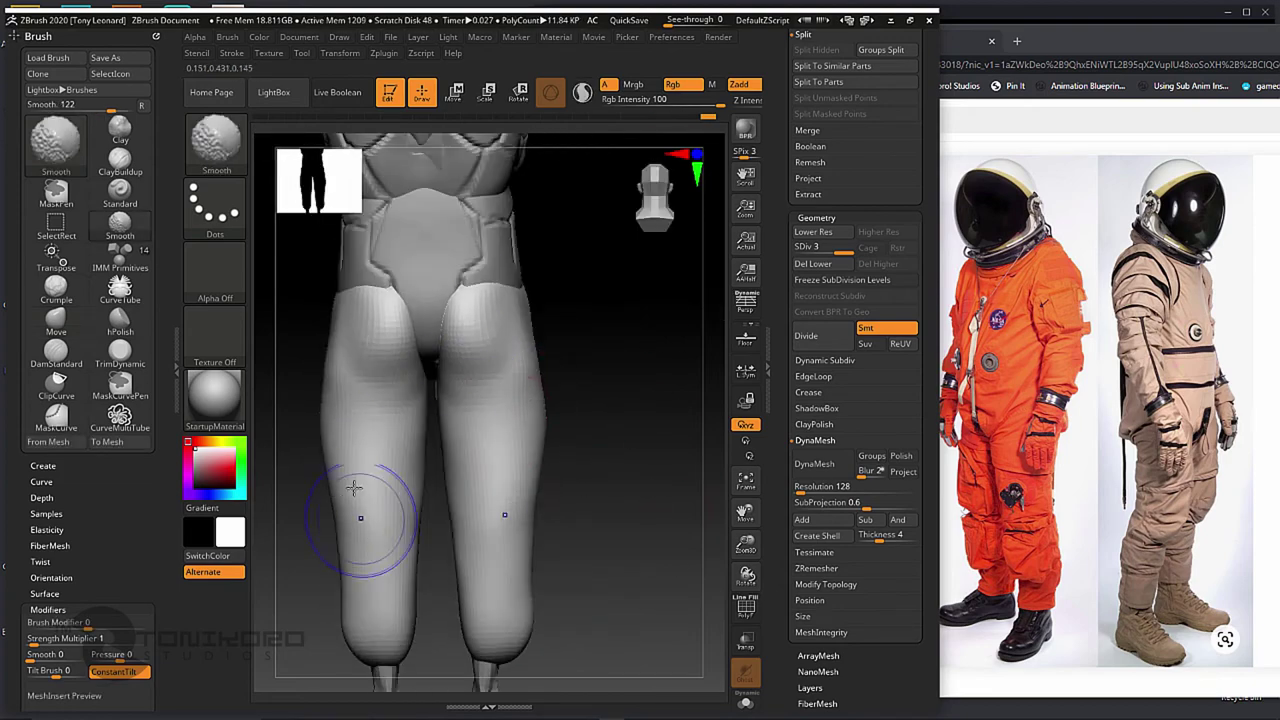
Step: Subdivide the trousers to SDiv 5 and carve panel seams with DamStandard
{"action": "key", "text": "d"}
{"action": "key", "text": "d"}
{"action": "key", "text": "b"}
{"action": "key", "text": "d"}
{"action": "key", "text": "s"}
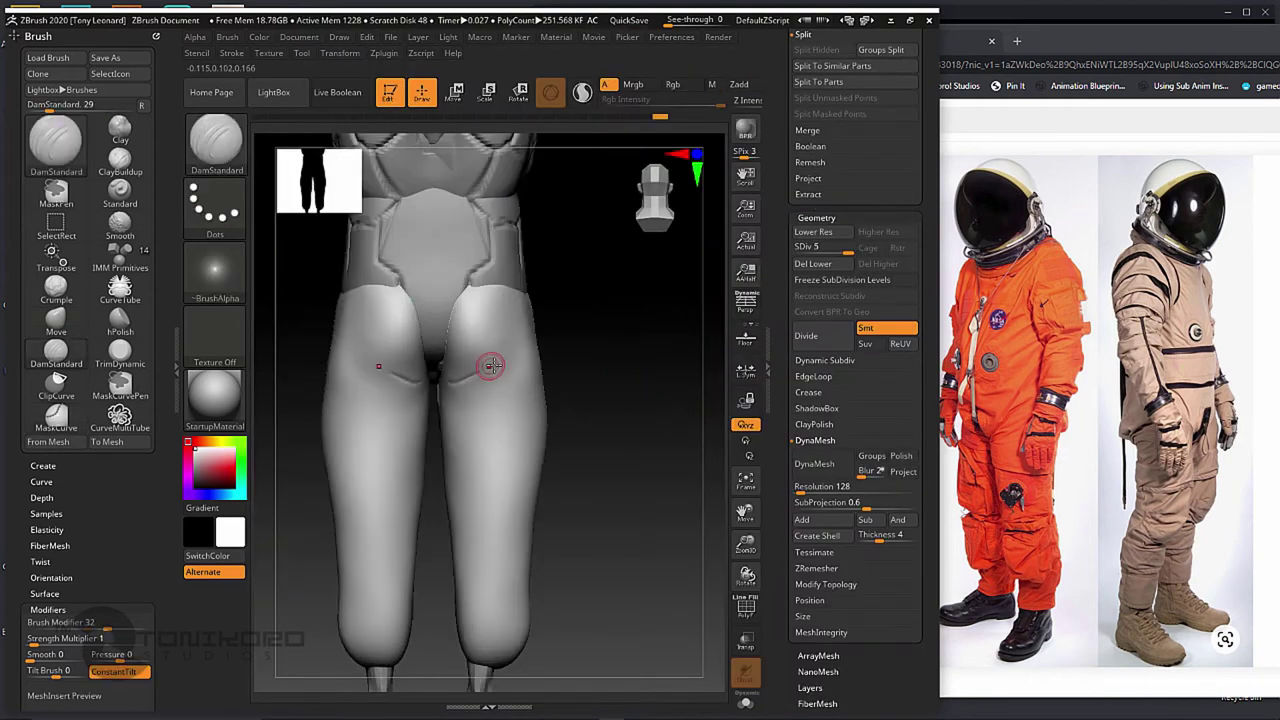
{"action": "left_click_drag", "start_coordinate": [584, 437], "coordinate": [520, 423]}
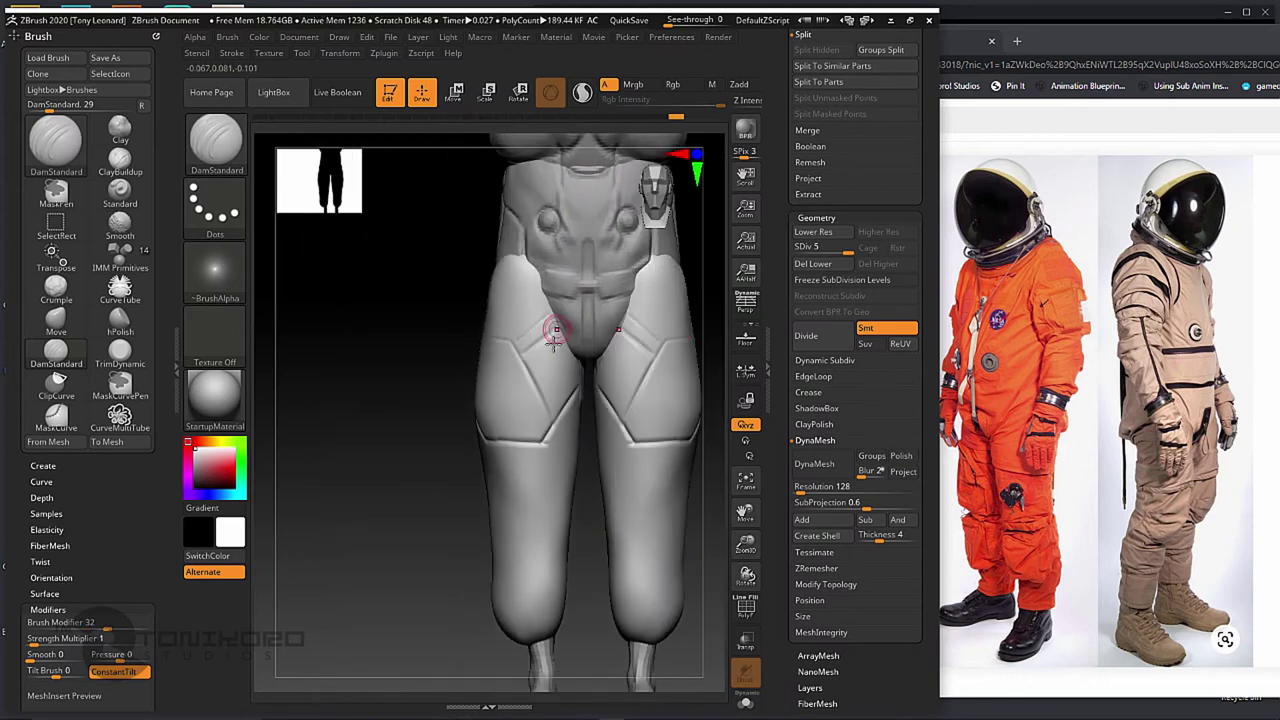
{"action": "mouse_move", "coordinate": [519, 321]}
{"action": "left_mouse_down"}
{"action": "mouse_move", "coordinate": [421, 484]}
{"action": "mouse_move", "coordinate": [545, 382]}
{"action": "left_mouse_up"}
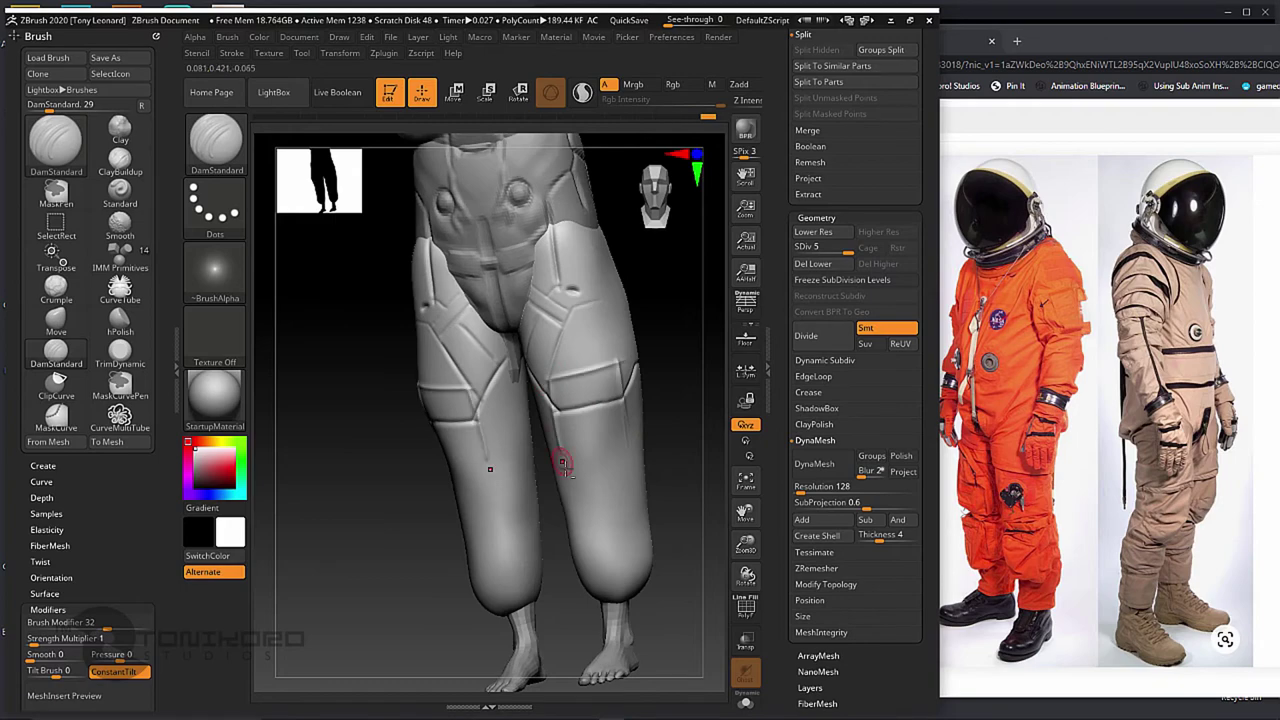
Step: Build up padded bulges on both knees with the Clay brush and symmetry on
{"action": "key", "text": "b"}
{"action": "key", "text": "c"}
{"action": "key", "text": "l"}
{"action": "mouse_move", "coordinate": [629, 441]}
{"action": "left_mouse_down"}
{"action": "mouse_move", "coordinate": [657, 395]}
{"action": "mouse_move", "coordinate": [583, 457]}
{"action": "mouse_move", "coordinate": [623, 449]}
{"action": "mouse_move", "coordinate": [595, 385]}
{"action": "mouse_move", "coordinate": [640, 420]}
{"action": "mouse_move", "coordinate": [543, 434]}
{"action": "left_mouse_up"}
{"action": "mouse_move", "coordinate": [520, 372]}
{"action": "left_mouse_down"}
{"action": "mouse_move", "coordinate": [529, 391]}
{"action": "mouse_move", "coordinate": [510, 483]}
{"action": "left_mouse_up"}
Step: Switch to ClayBuildup and build up clay on the right knee
{"action": "right_click_drag", "start_coordinate": [510, 483], "coordinate": [509, 443]}
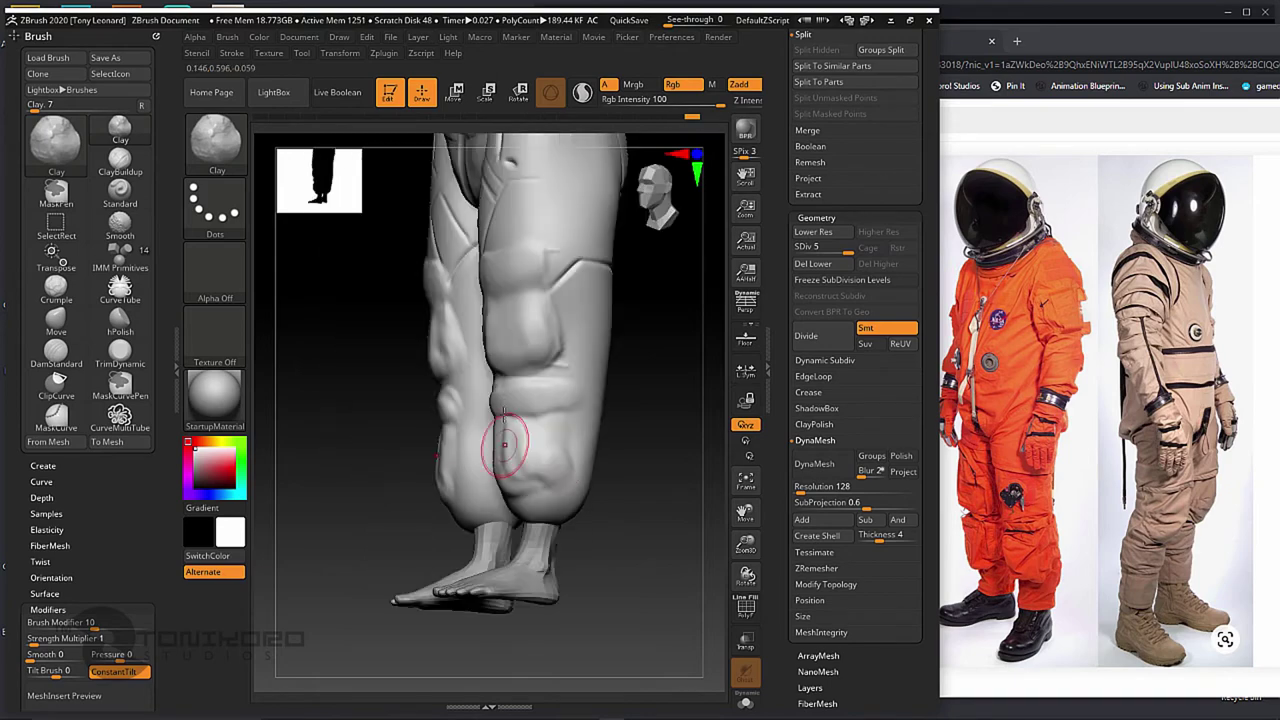
{"action": "key", "text": "b"}
{"action": "key", "text": "d"}
{"action": "key", "text": "s"}
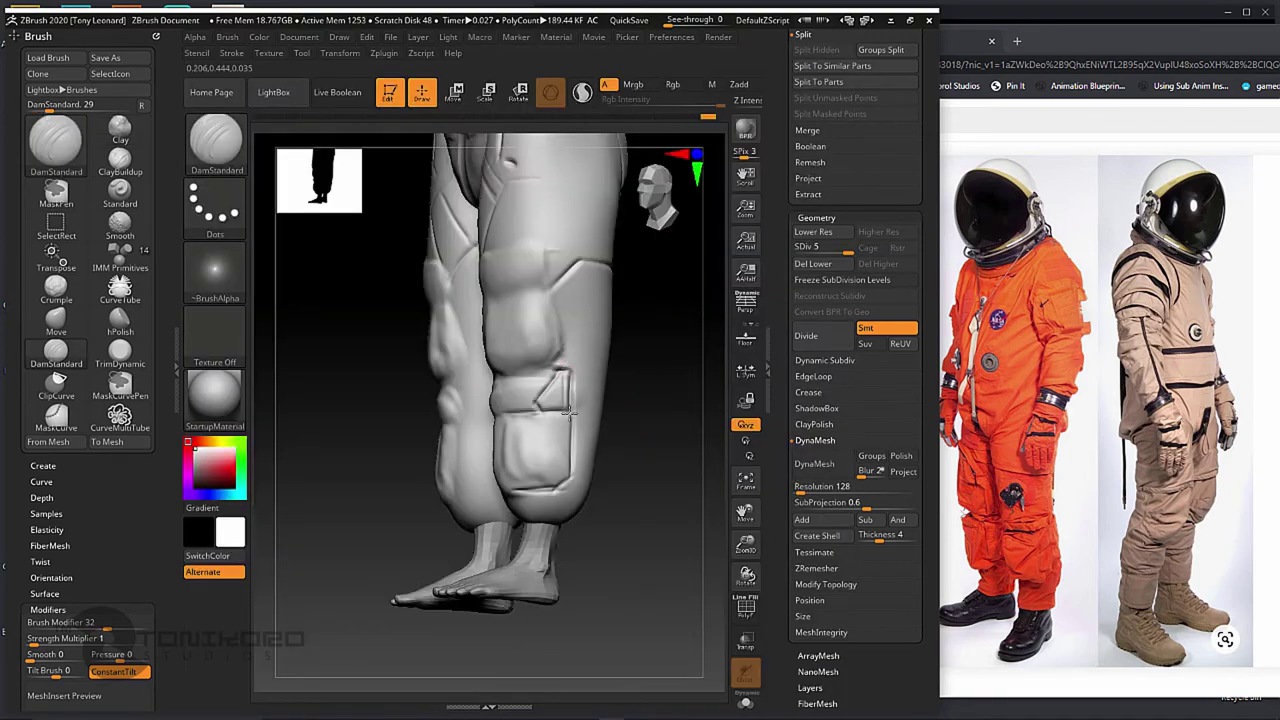
{"action": "right_click_drag", "start_coordinate": [568, 410], "coordinate": [557, 457]}
{"action": "key", "text": "b"}
{"action": "key", "text": "c"}
{"action": "key", "text": "b"}
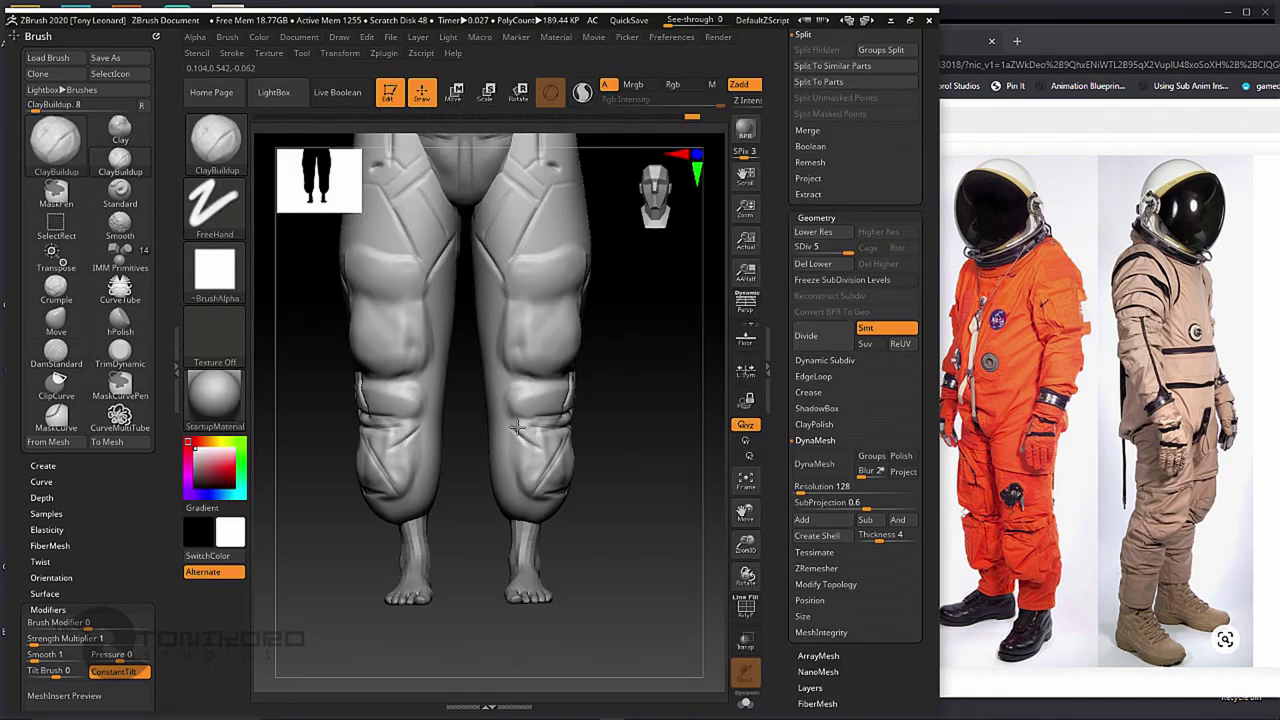
{"action": "left_click_drag", "start_coordinate": [517, 428], "coordinate": [531, 456]}
Step: Smooth the built-up knee area with the hPolish brush
{"action": "key", "text": "b"}
{"action": "key", "text": "h"}
{"action": "key", "text": "p"}
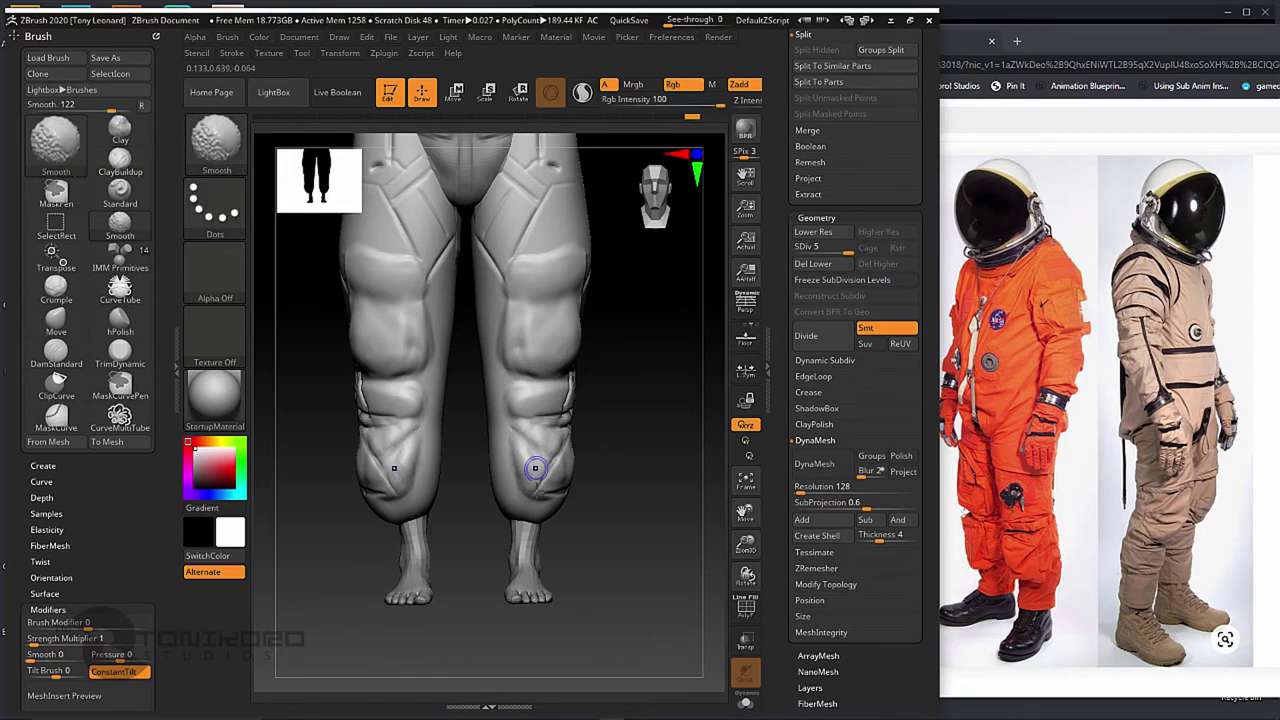
{"action": "key", "text": "b"}
{"action": "key", "text": "h"}
{"action": "key", "text": "p"}
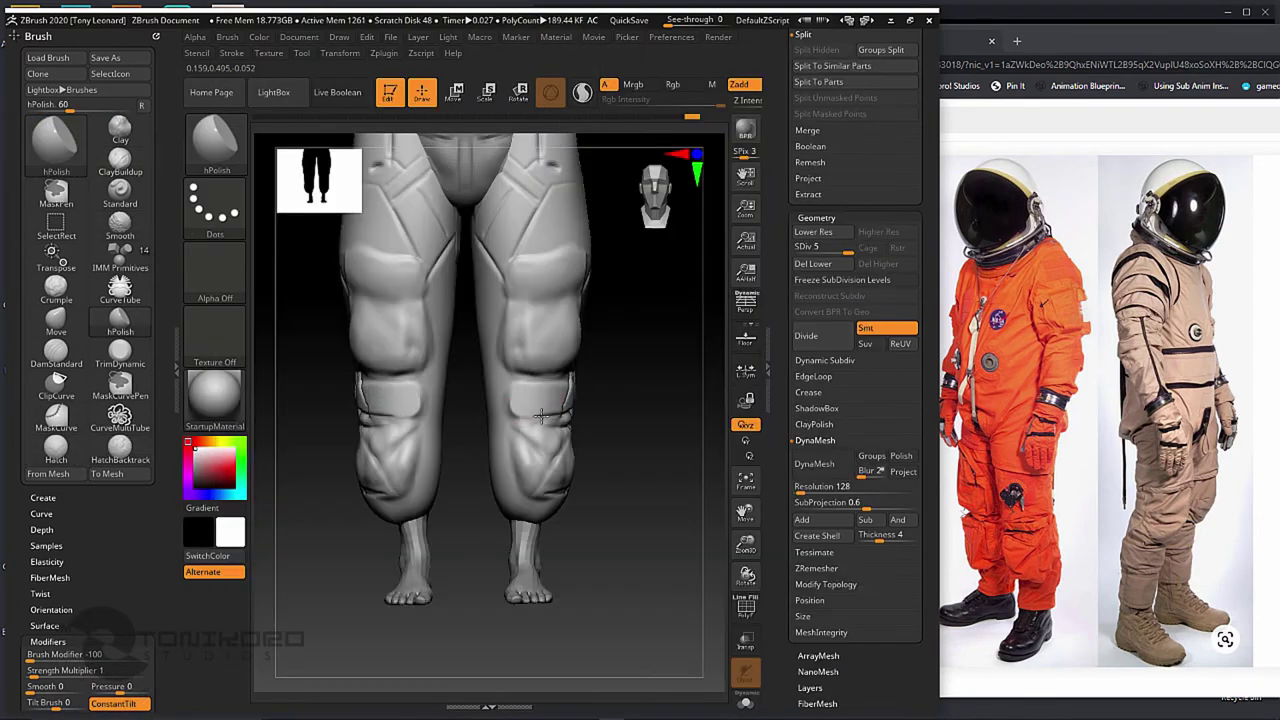
{"action": "right_click_drag", "start_coordinate": [540, 415], "coordinate": [614, 517]}
Step: Build up the tops of both thigh pockets with ClayBuildup, checking from front and side
{"action": "key", "text": "b"}
{"action": "key", "text": "c"}
{"action": "key", "text": "b"}
{"action": "scroll", "coordinate": [45, 595], "scroll_direction": "down", "scroll_amount": 2}
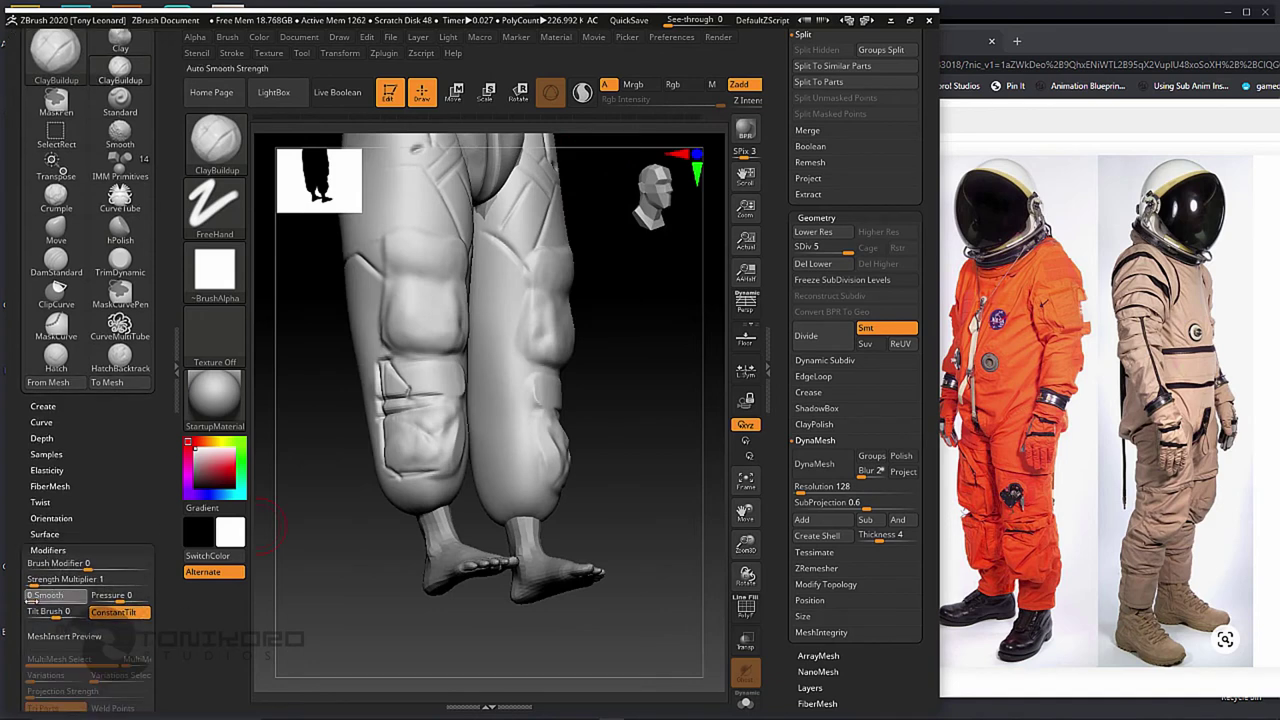
{"action": "right_click_drag", "start_coordinate": [641, 471], "coordinate": [567, 352], "text": "shift"}
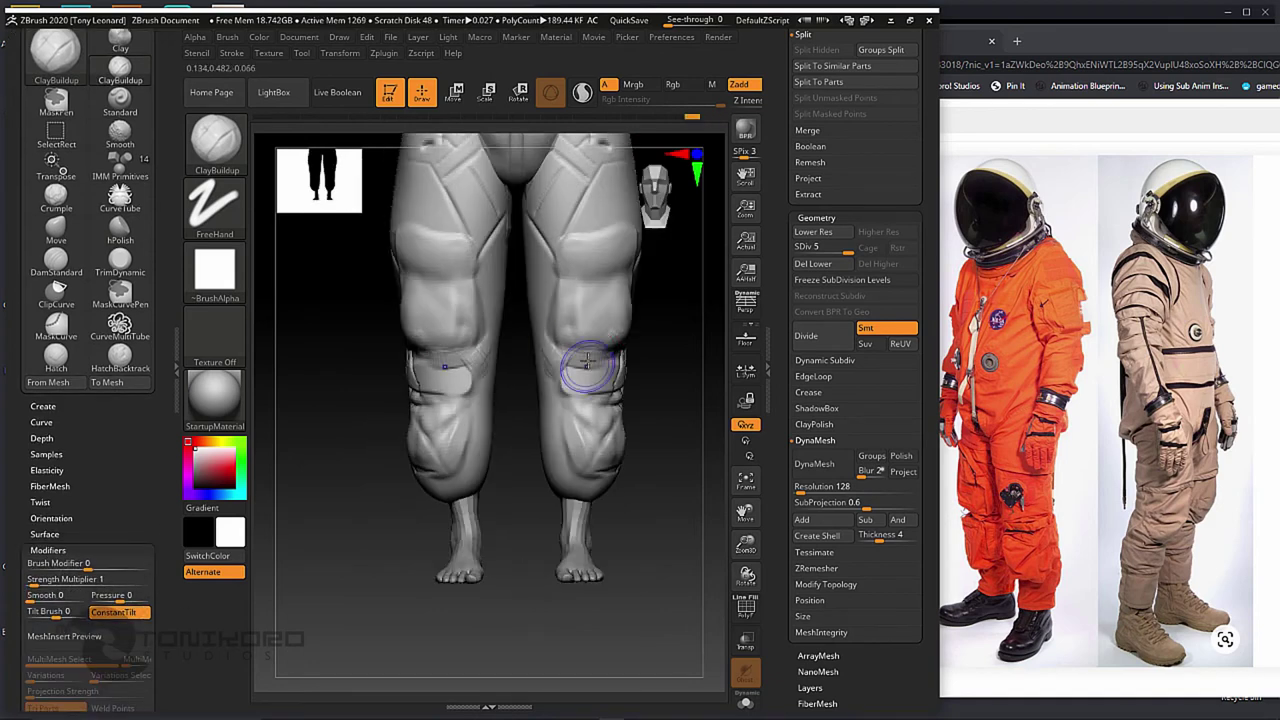
{"action": "right_click_drag", "start_coordinate": [561, 241], "coordinate": [600, 250]}
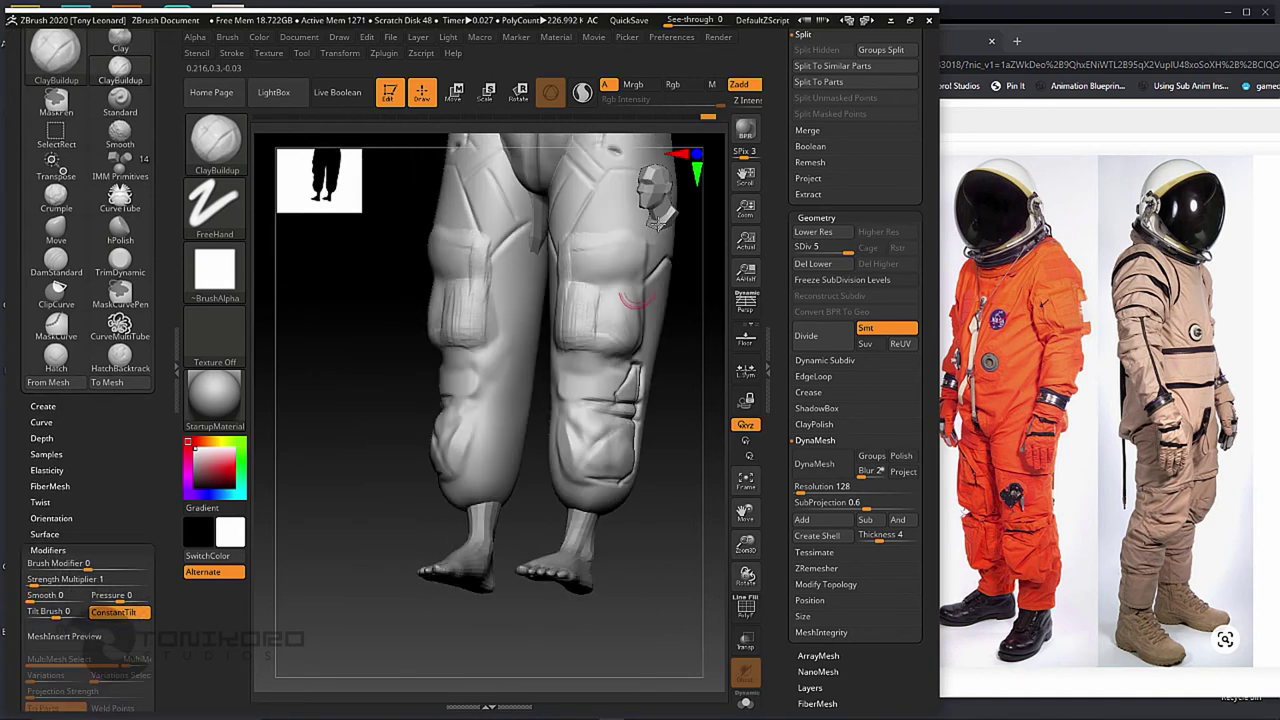
{"action": "mouse_move", "coordinate": [575, 262]}
{"action": "left_mouse_down"}
{"action": "mouse_move", "coordinate": [623, 243]}
{"action": "mouse_move", "coordinate": [578, 268]}
{"action": "left_mouse_up"}
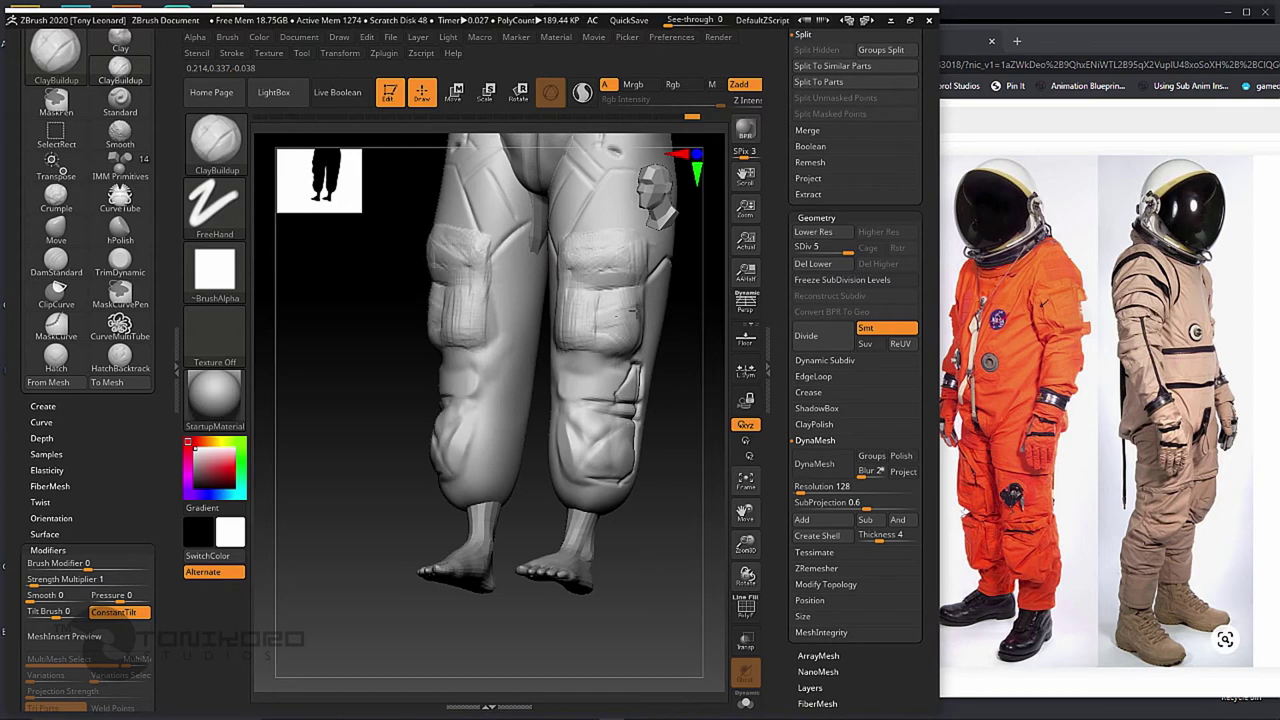
{"action": "left_click_drag", "start_coordinate": [600, 370], "coordinate": [575, 392]}
{"action": "right_click_drag", "start_coordinate": [580, 390], "coordinate": [528, 232], "text": "shift"}
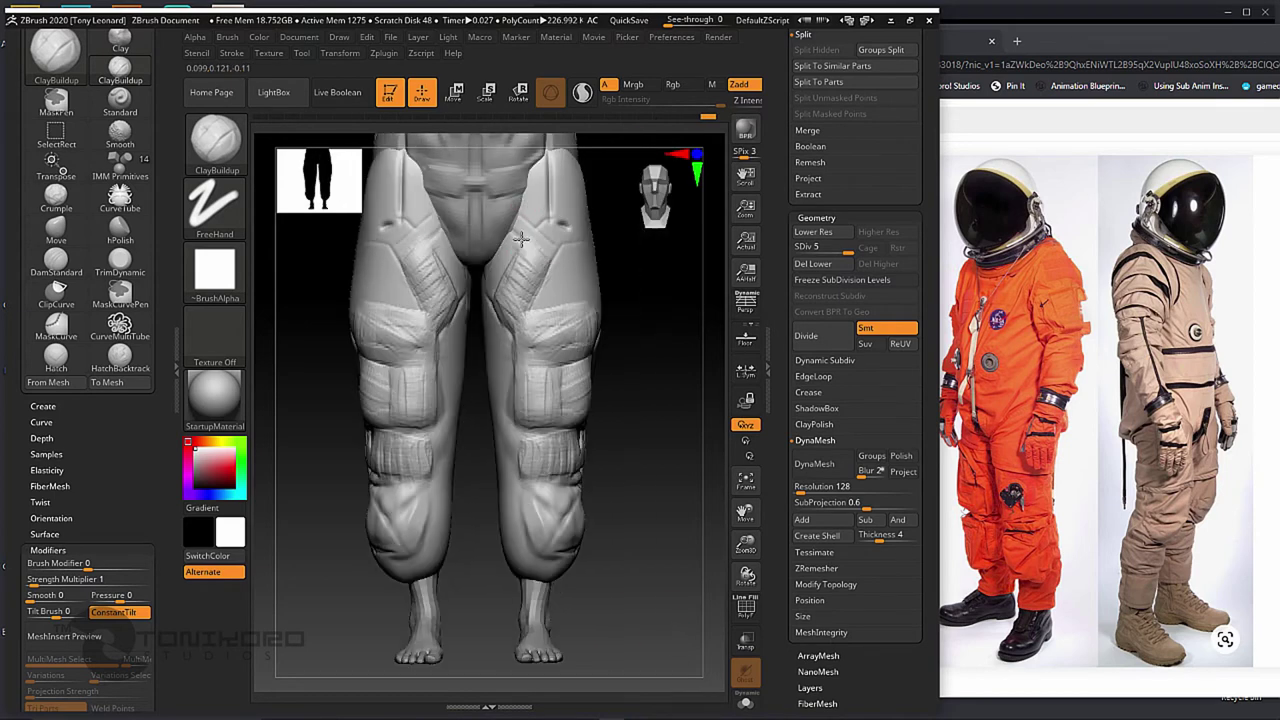
{"action": "right_click_drag", "start_coordinate": [428, 286], "coordinate": [616, 325]}
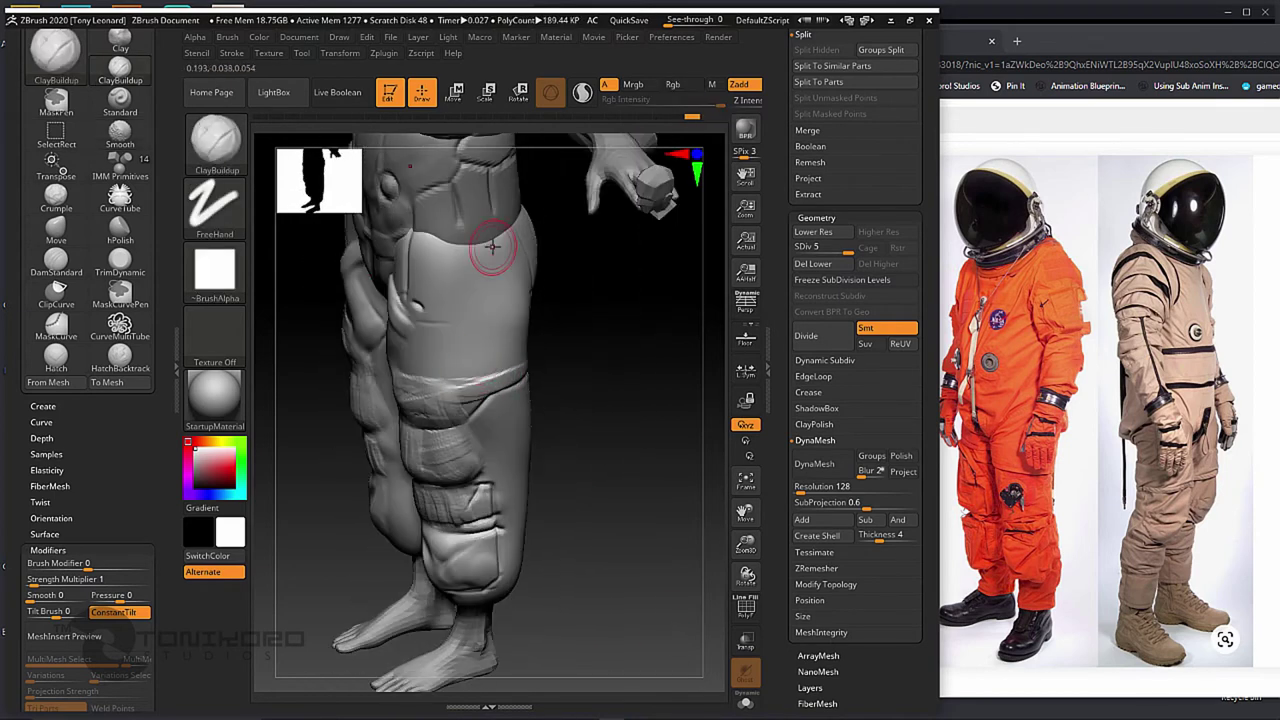
{"action": "right_click_drag", "start_coordinate": [587, 428], "coordinate": [665, 570], "text": "shift"}
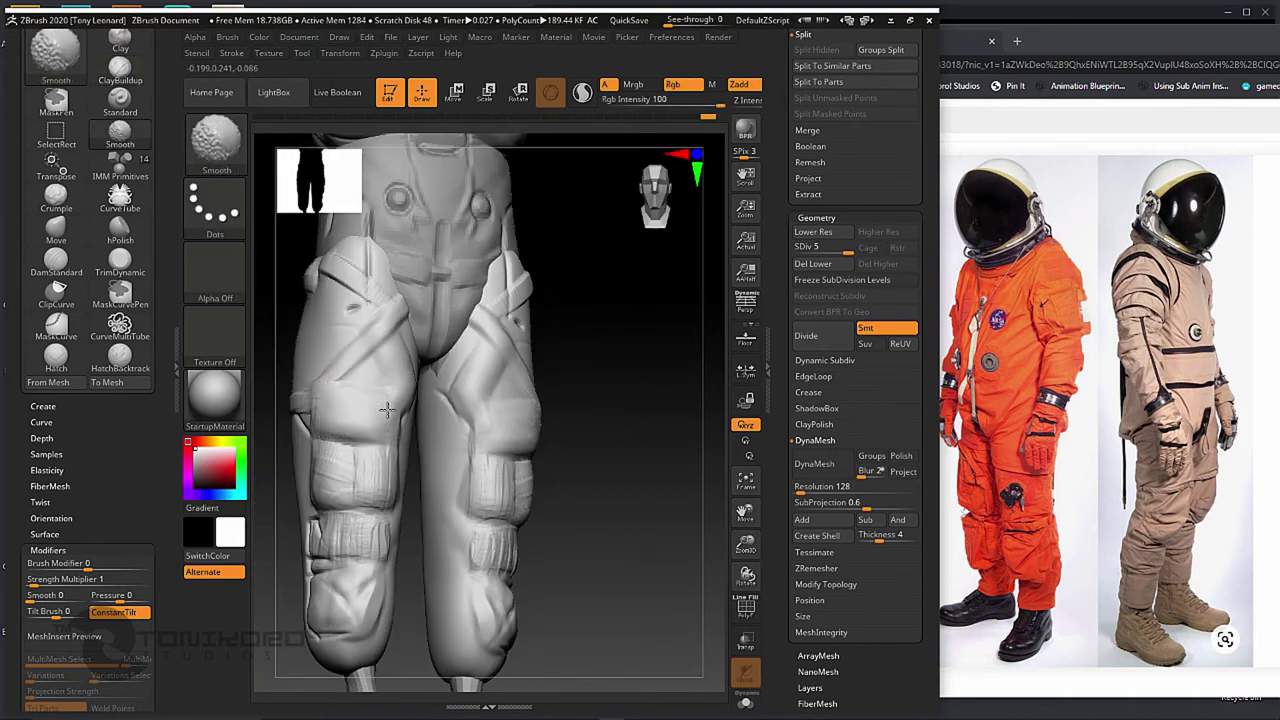
{"action": "right_click_drag", "start_coordinate": [338, 405], "coordinate": [626, 486], "text": "alt"}
Step: Switch to DamStandard for seam marks on the upper thighs, viewing them from several angles
{"action": "key", "text": "b"}
{"action": "key", "text": "d"}
{"action": "key", "text": "s"}
{"action": "key", "text": "s"}
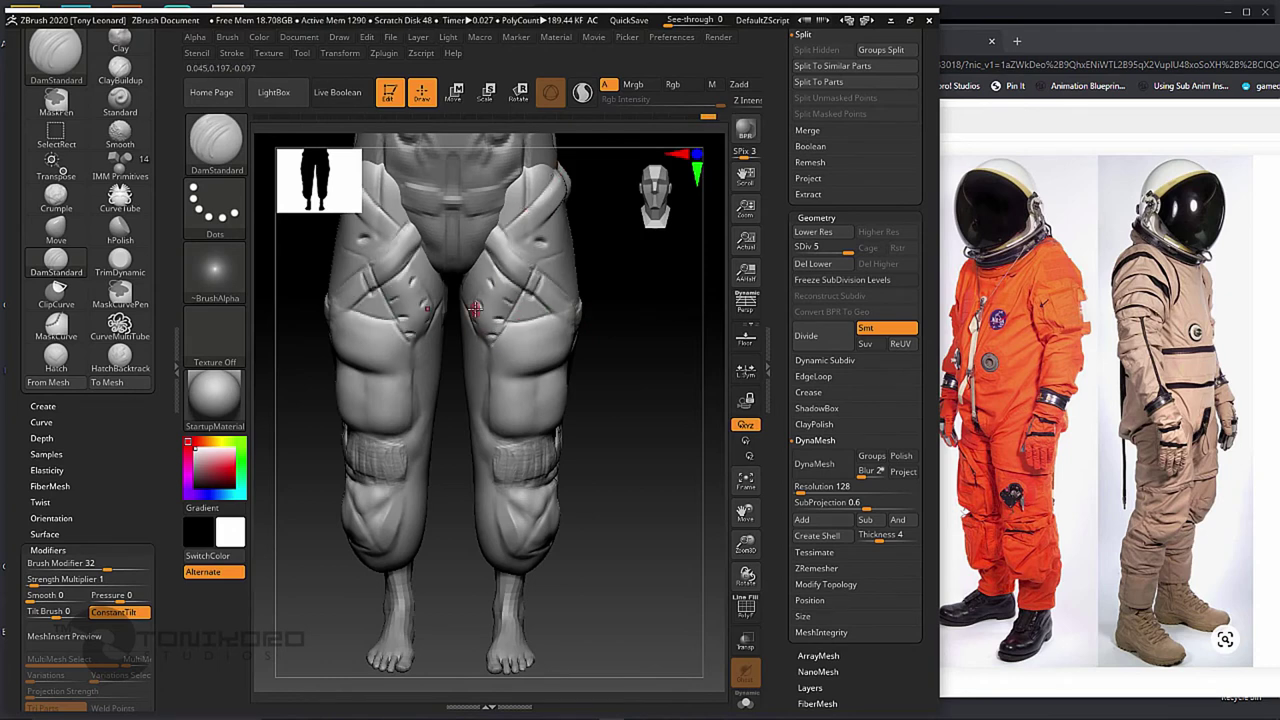
{"action": "right_click_drag", "start_coordinate": [512, 335], "coordinate": [550, 328]}
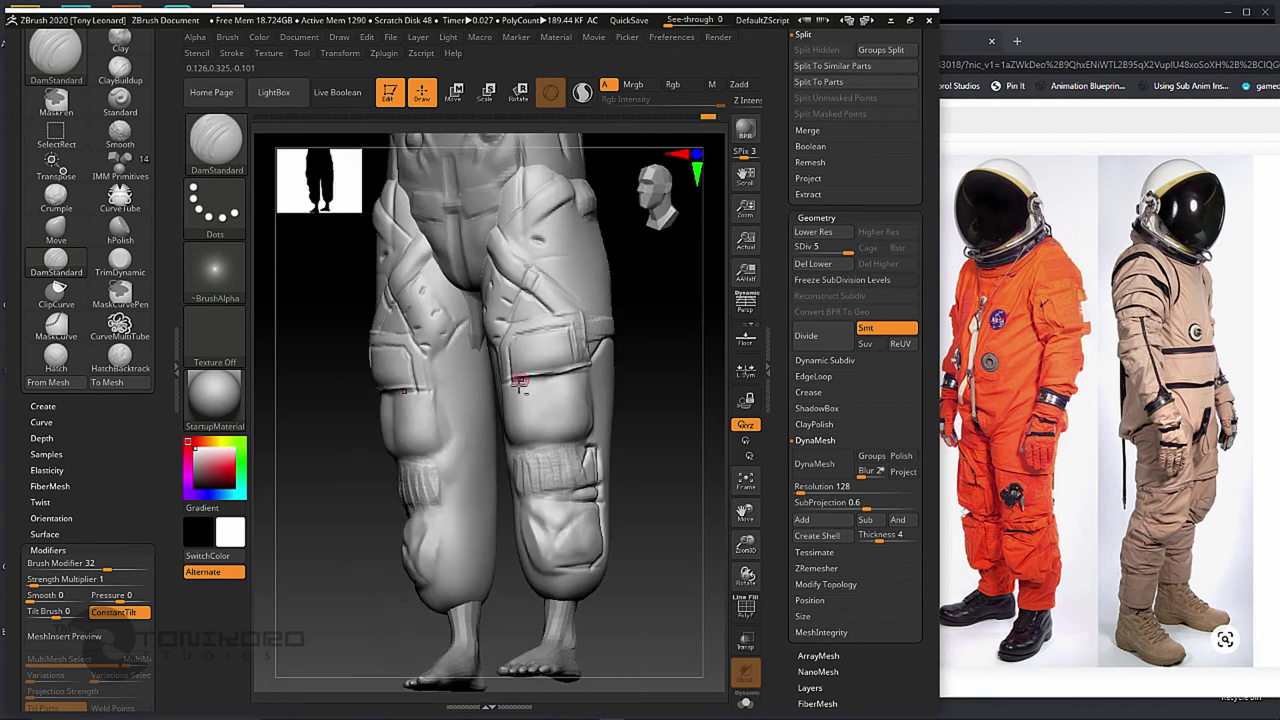
{"action": "right_click_drag", "start_coordinate": [520, 381], "coordinate": [527, 395]}
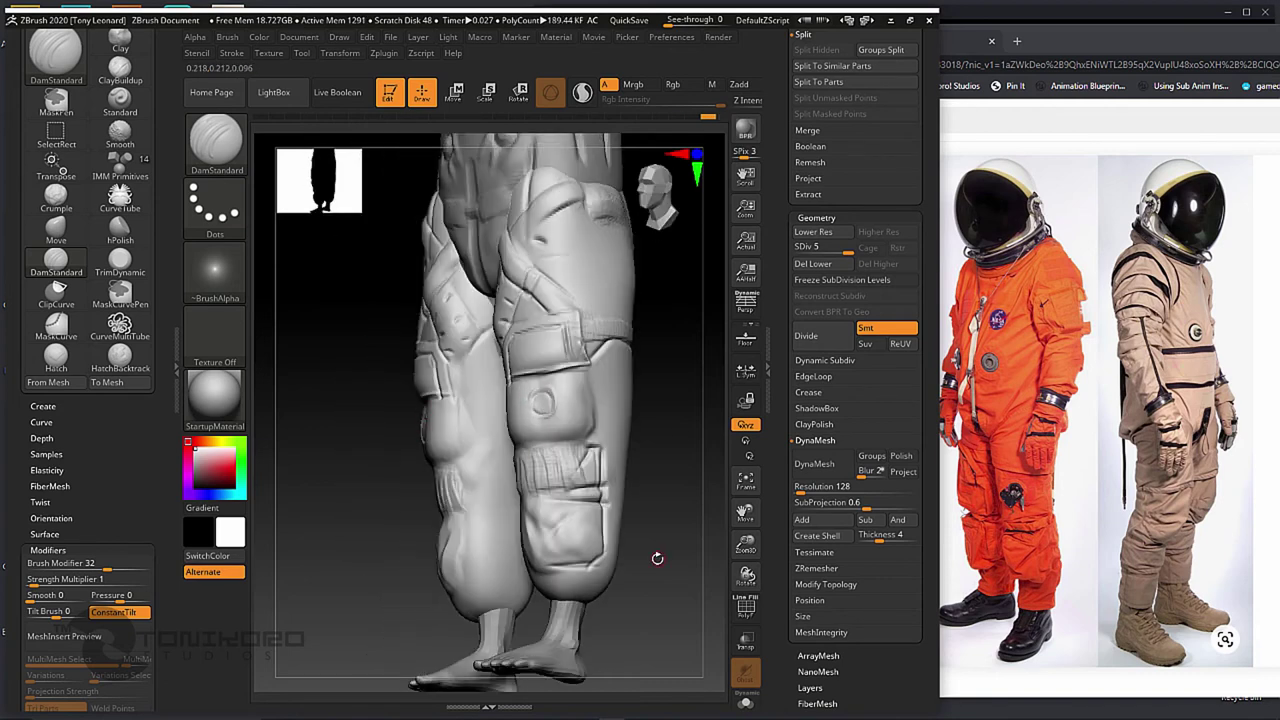
{"action": "right_click_drag", "start_coordinate": [657, 558], "coordinate": [523, 460]}
{"action": "key", "text": "alt+Tab"}
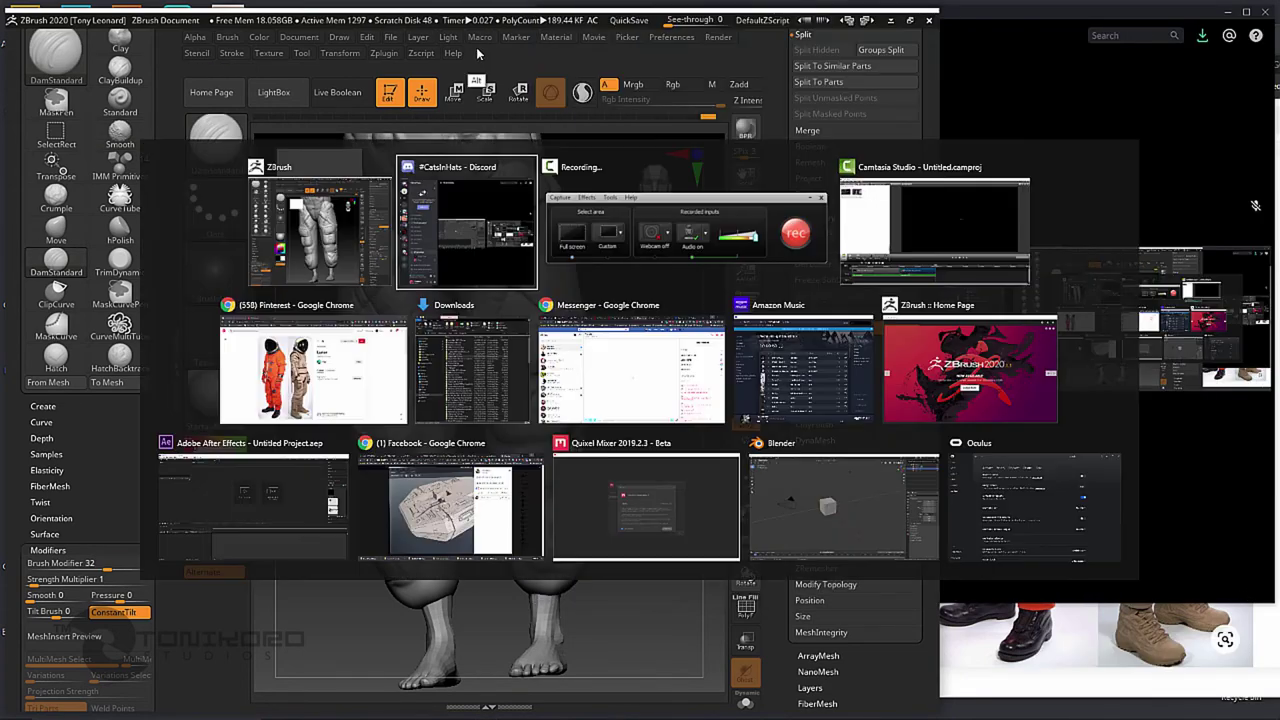
Step: Open the yellow flight-suit Pinterest reference photo in Chrome beside ZBrush
{"action": "key", "text": "Tab"}
{"action": "key", "text": "Tab"}
{"action": "key", "text": "Tab"}
{"action": "scroll", "coordinate": [848, 449], "scroll_direction": "down", "scroll_amount": 5}
{"action": "left_click", "coordinate": [848, 449]}
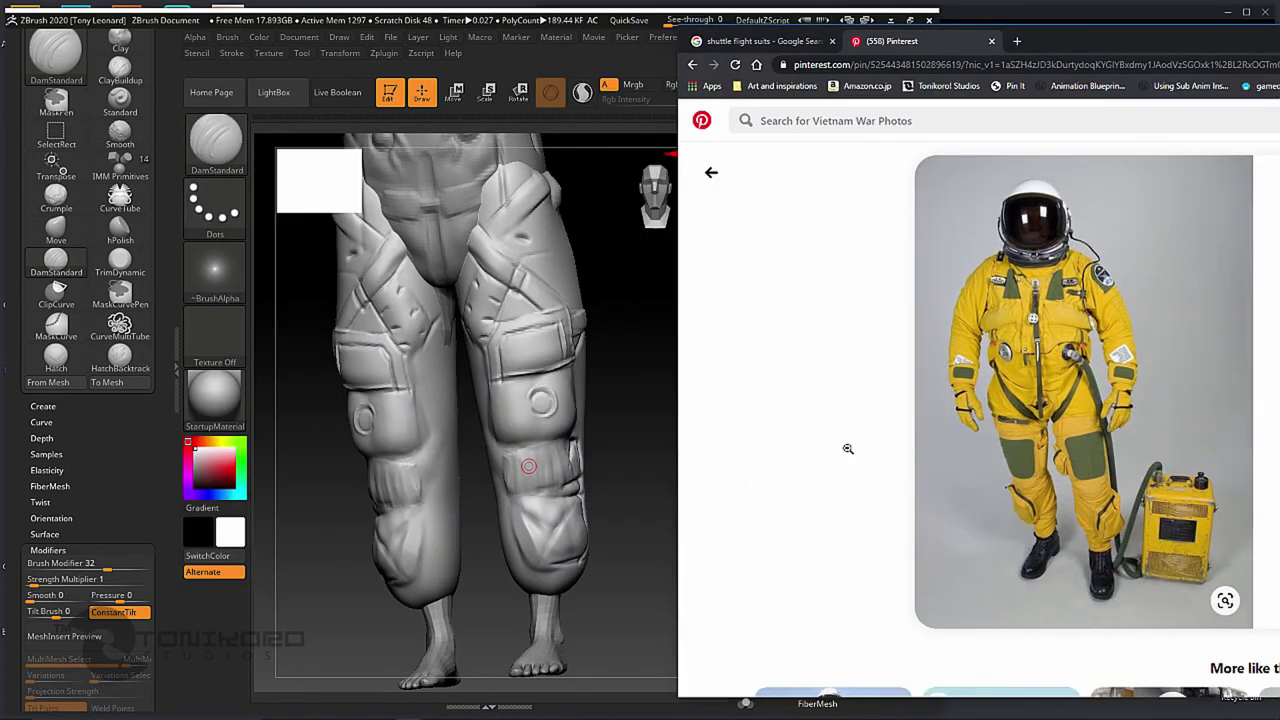
{"action": "key", "text": "alt+Tab"}
Step: Switch to the Clay brush, then hPolish, with the legs in front view
{"action": "right_click_drag", "start_coordinate": [660, 382], "coordinate": [463, 224]}
{"action": "key", "text": "b"}
{"action": "key", "text": "c"}
{"action": "key", "text": "l"}
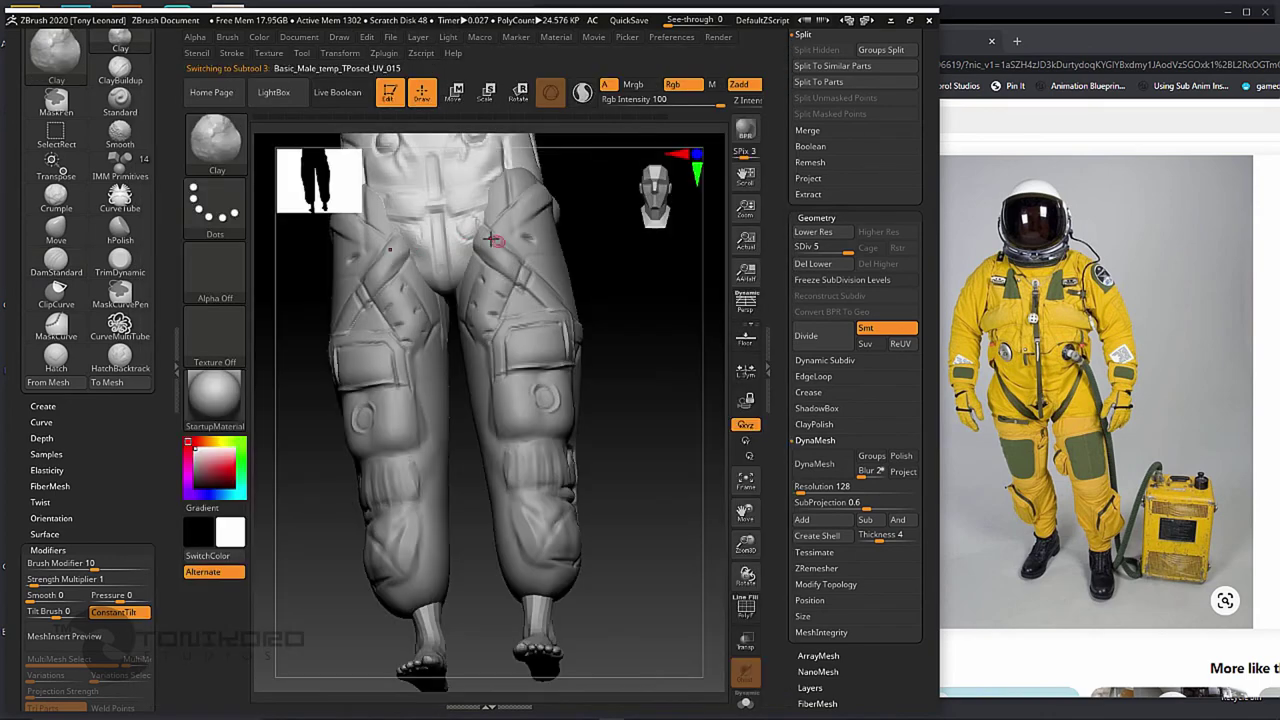
{"action": "key", "text": "b"}
{"action": "key", "text": "h"}
{"action": "key", "text": "p"}
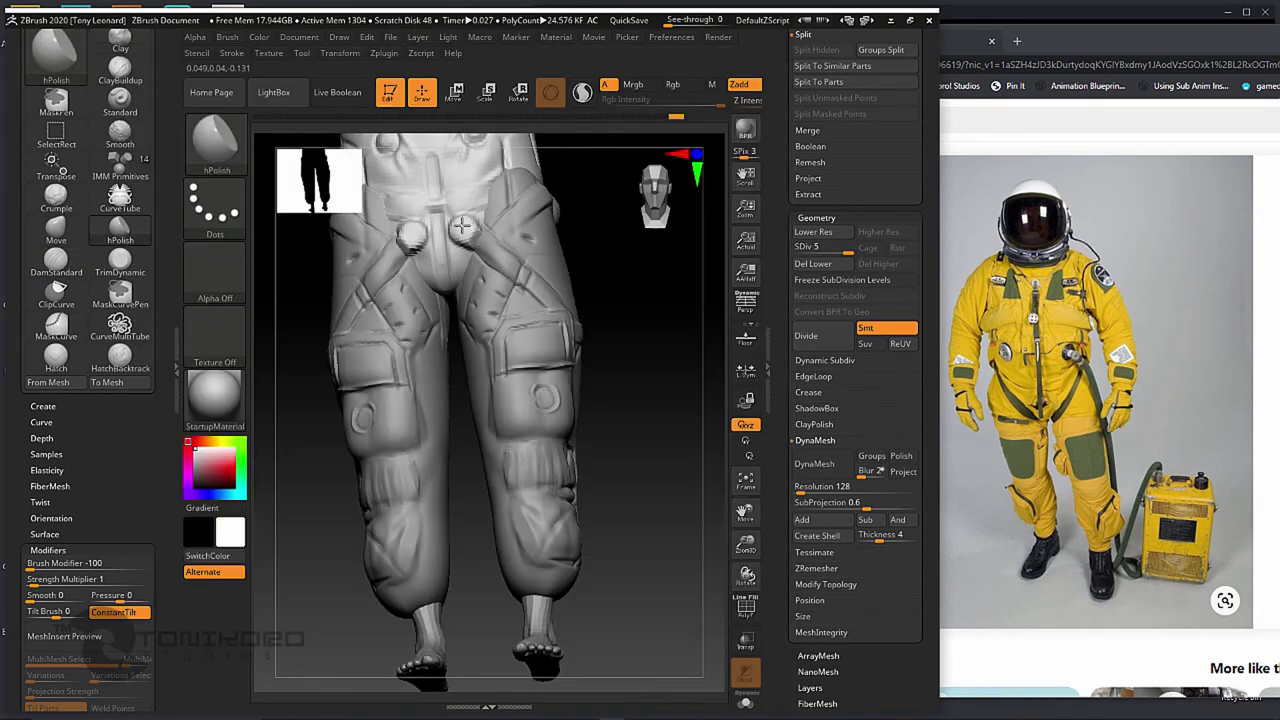
Step: Frame the whole figure, zoom in on the torso and pick the Move brush
{"action": "right_click_drag", "start_coordinate": [649, 347], "coordinate": [649, 420]}
{"action": "key", "text": "f"}
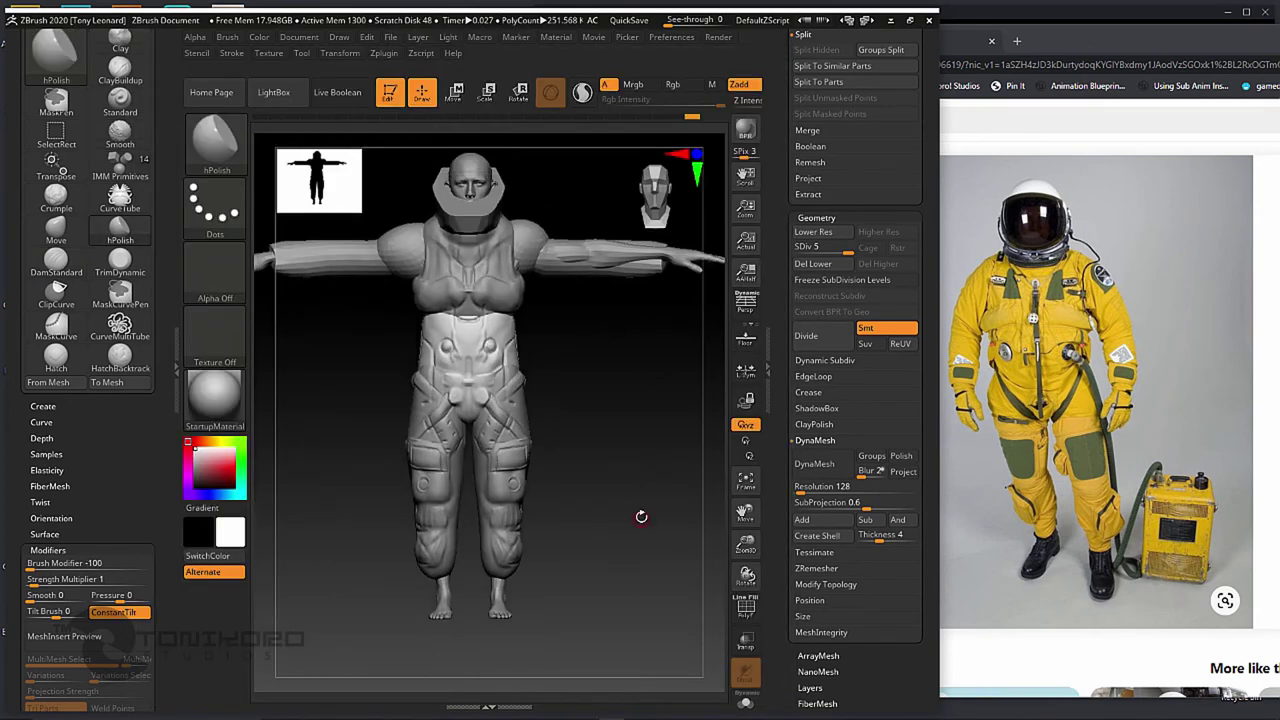
{"action": "right_click_drag", "start_coordinate": [643, 517], "coordinate": [543, 277], "text": "ctrl"}
{"action": "key", "text": "b"}
{"action": "key", "text": "v"}
{"action": "mouse_move", "coordinate": [420, 300]}
{"action": "right_mouse_down"}
{"action": "mouse_move", "coordinate": [651, 271]}
{"action": "mouse_move", "coordinate": [596, 342]}
{"action": "right_mouse_up"}
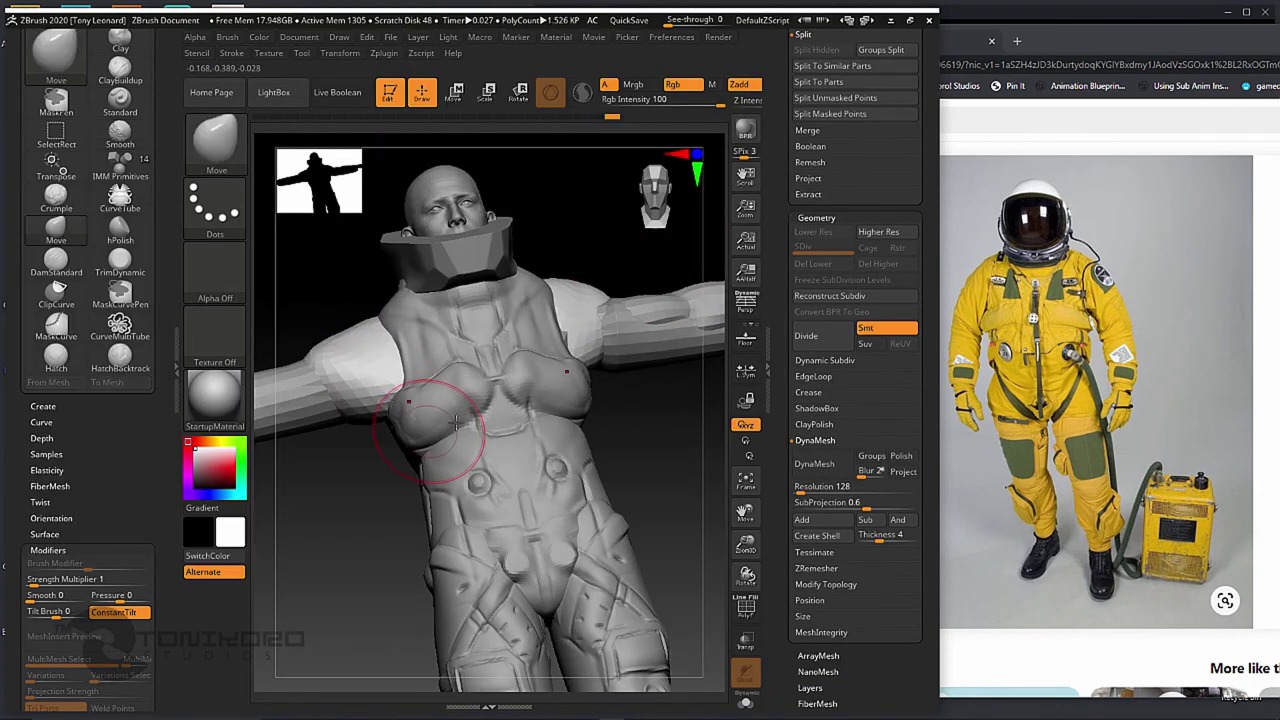
Step: Delete the lower subdivision levels and remesh the suit piece with DynaMesh
{"action": "right_click_drag", "start_coordinate": [443, 457], "coordinate": [636, 285]}
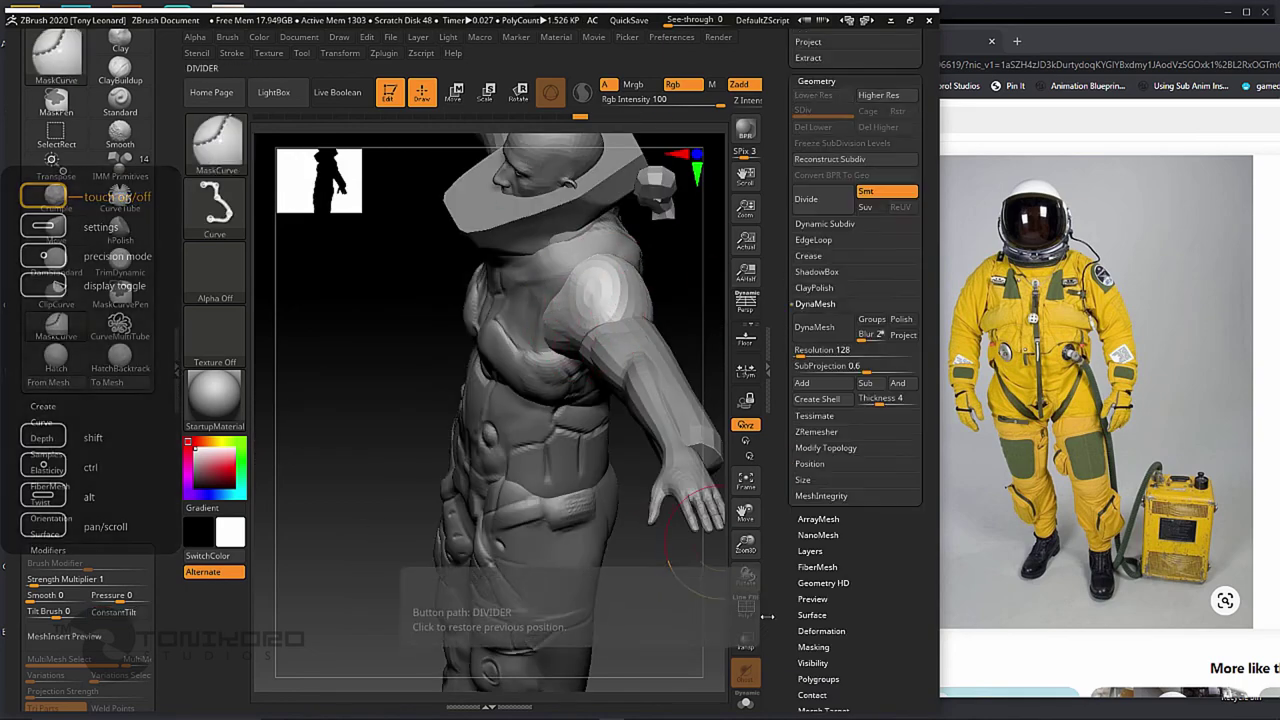
{"action": "scroll", "coordinate": [818, 604], "scroll_direction": "down", "scroll_amount": 5}
{"action": "key", "text": "shift"}
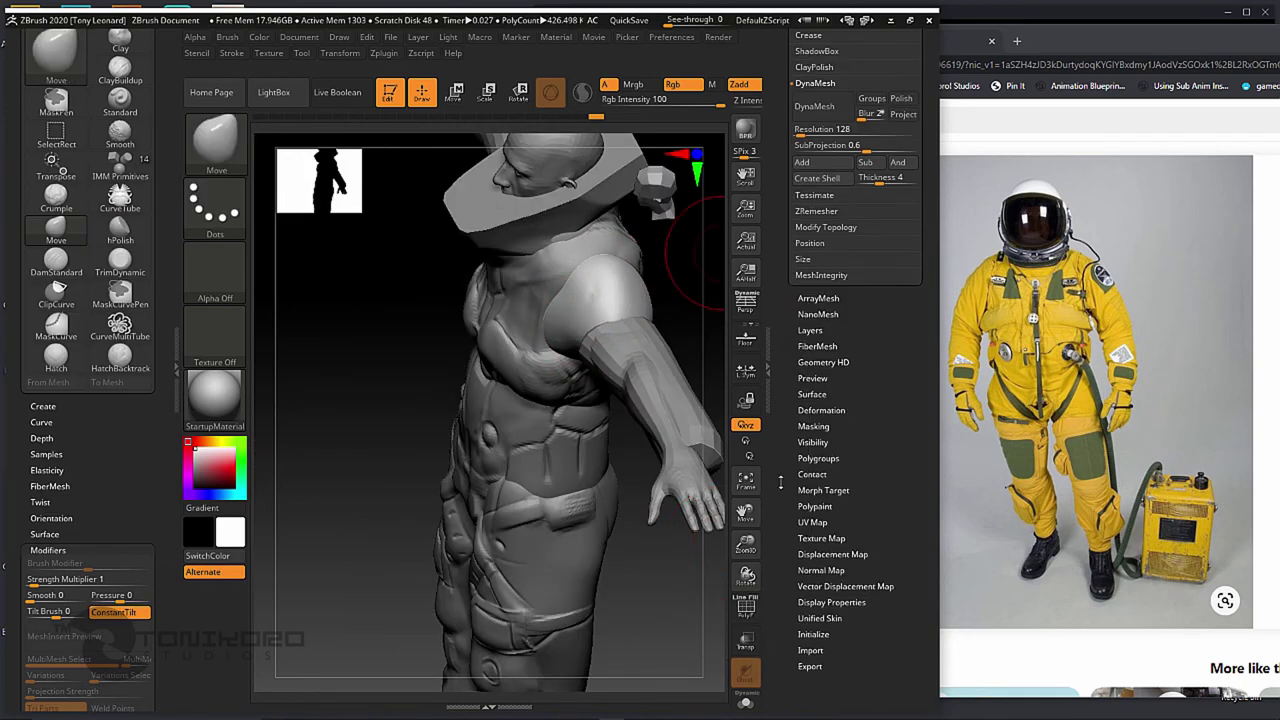
{"action": "scroll", "coordinate": [818, 450], "scroll_direction": "up", "scroll_amount": 3}
{"action": "left_click", "coordinate": [814, 293]}
{"action": "left_click", "coordinate": [695, 331]}
{"action": "left_click", "coordinate": [823, 96]}
{"action": "left_click", "coordinate": [814, 293]}
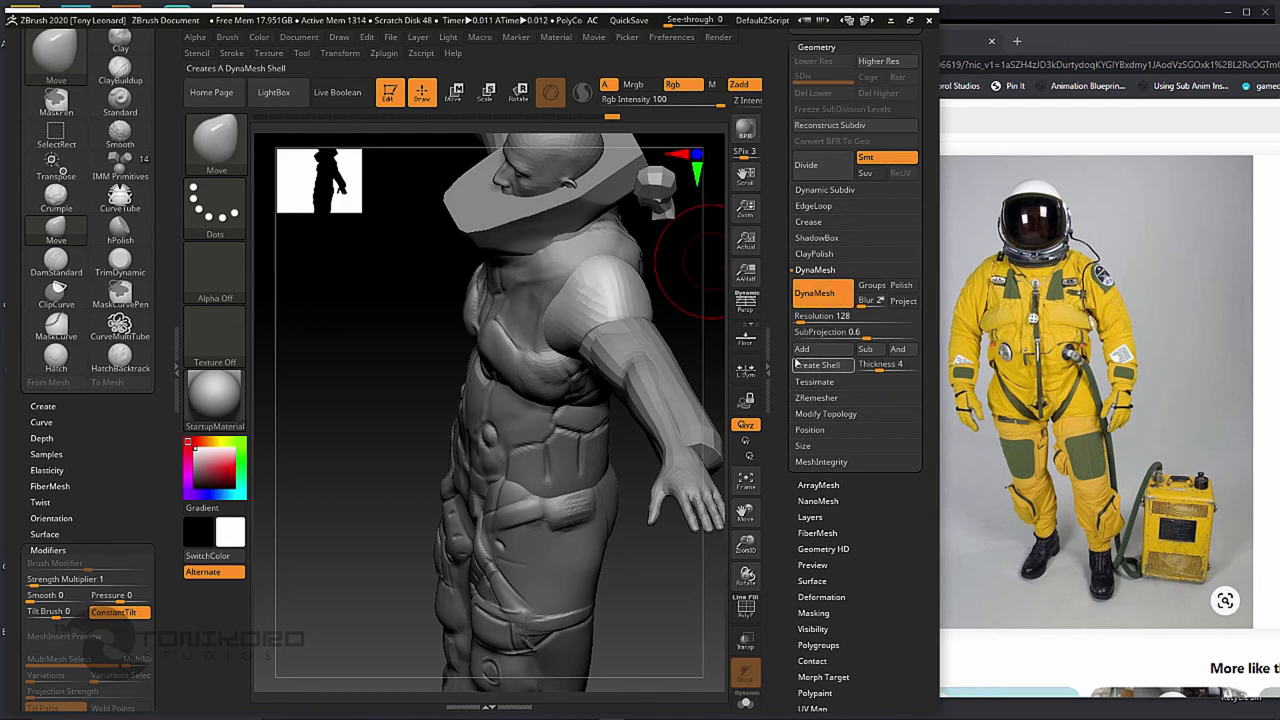
Step: Zoom in on the arm and select the sleeve piece
{"action": "right_click_drag", "start_coordinate": [500, 430], "coordinate": [595, 427]}
{"action": "mouse_move", "coordinate": [582, 283]}
{"action": "right_mouse_down"}
{"action": "mouse_move", "coordinate": [622, 320]}
{"action": "mouse_move", "coordinate": [554, 361]}
{"action": "right_mouse_up"}
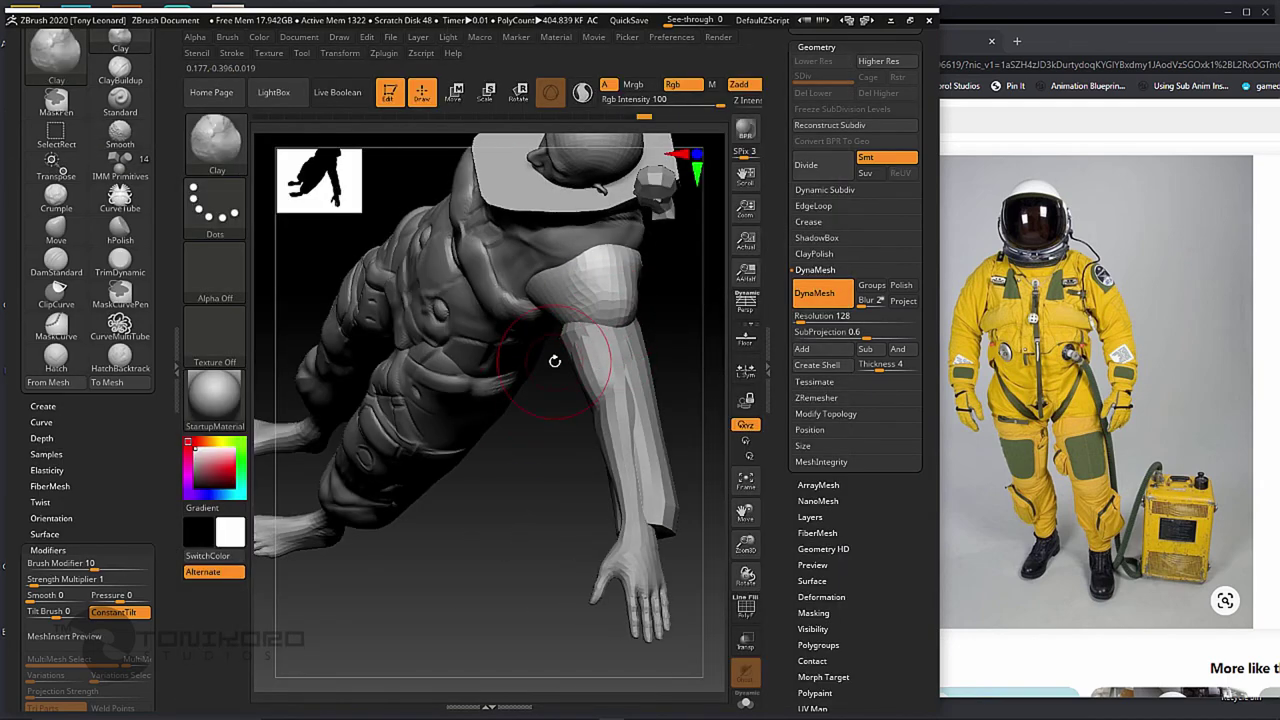
{"action": "right_click_drag", "start_coordinate": [530, 583], "coordinate": [586, 286]}
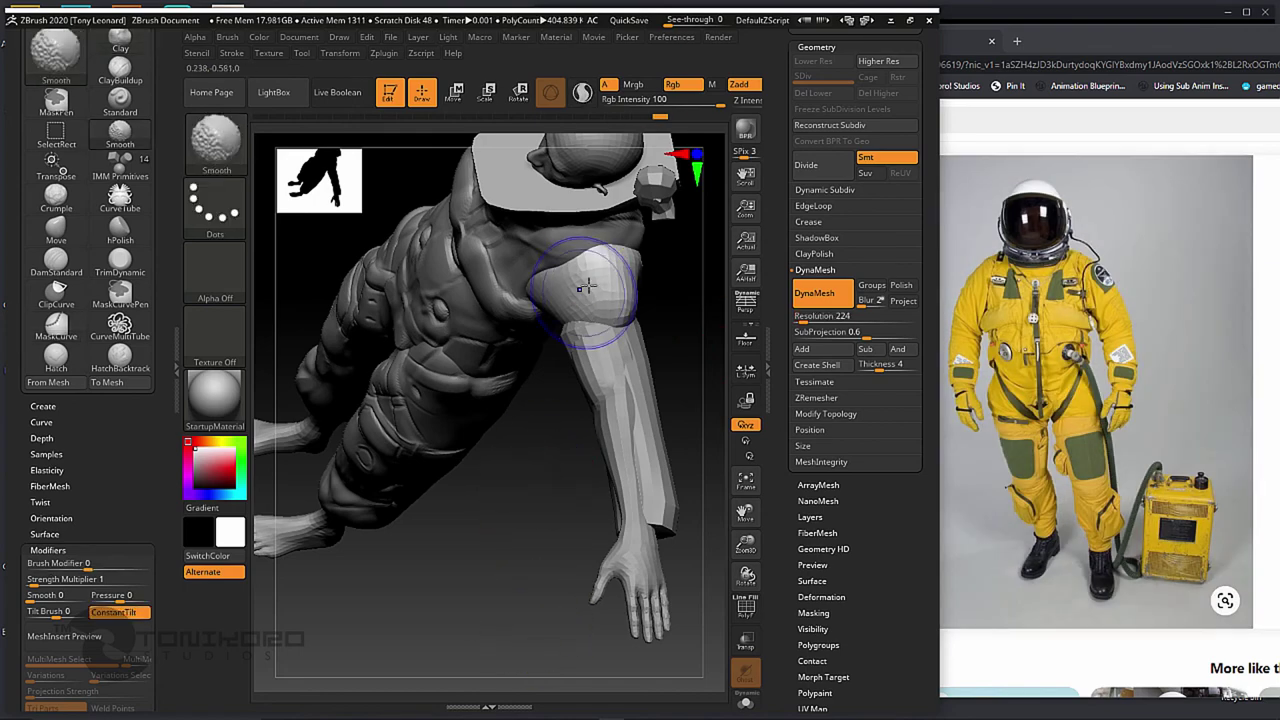
{"action": "left_click", "coordinate": [606, 343], "text": "alt"}
{"action": "right_click_drag", "start_coordinate": [606, 343], "coordinate": [605, 375]}
Step: Pull the forearm sleeve into a tube along the arm with the Move brush
{"action": "key", "text": "s"}
{"action": "key", "text": "b"}
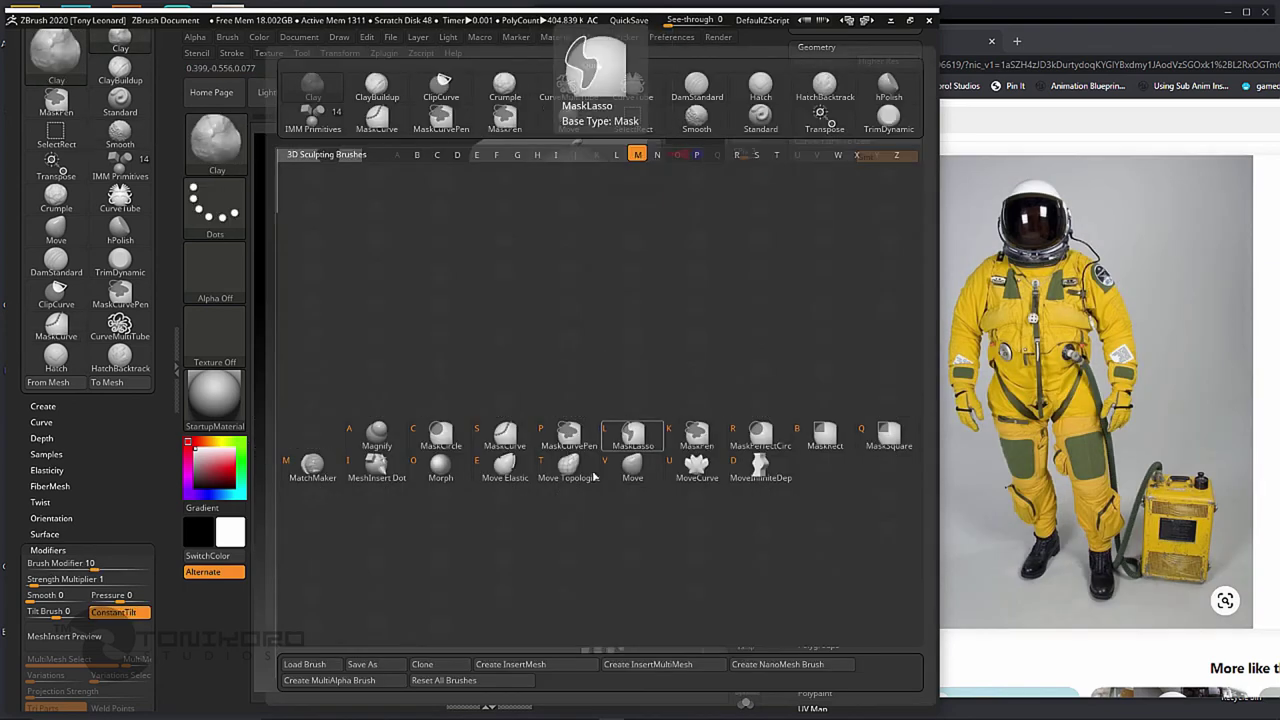
{"action": "key", "text": "m"}
{"action": "key", "text": "v"}
{"action": "left_click", "coordinate": [575, 343], "text": "alt"}
{"action": "mouse_move", "coordinate": [610, 462]}
{"action": "left_mouse_down"}
{"action": "mouse_move", "coordinate": [625, 450]}
{"action": "mouse_move", "coordinate": [588, 450]}
{"action": "left_mouse_up"}
{"action": "right_click_drag", "start_coordinate": [586, 451], "coordinate": [610, 410]}
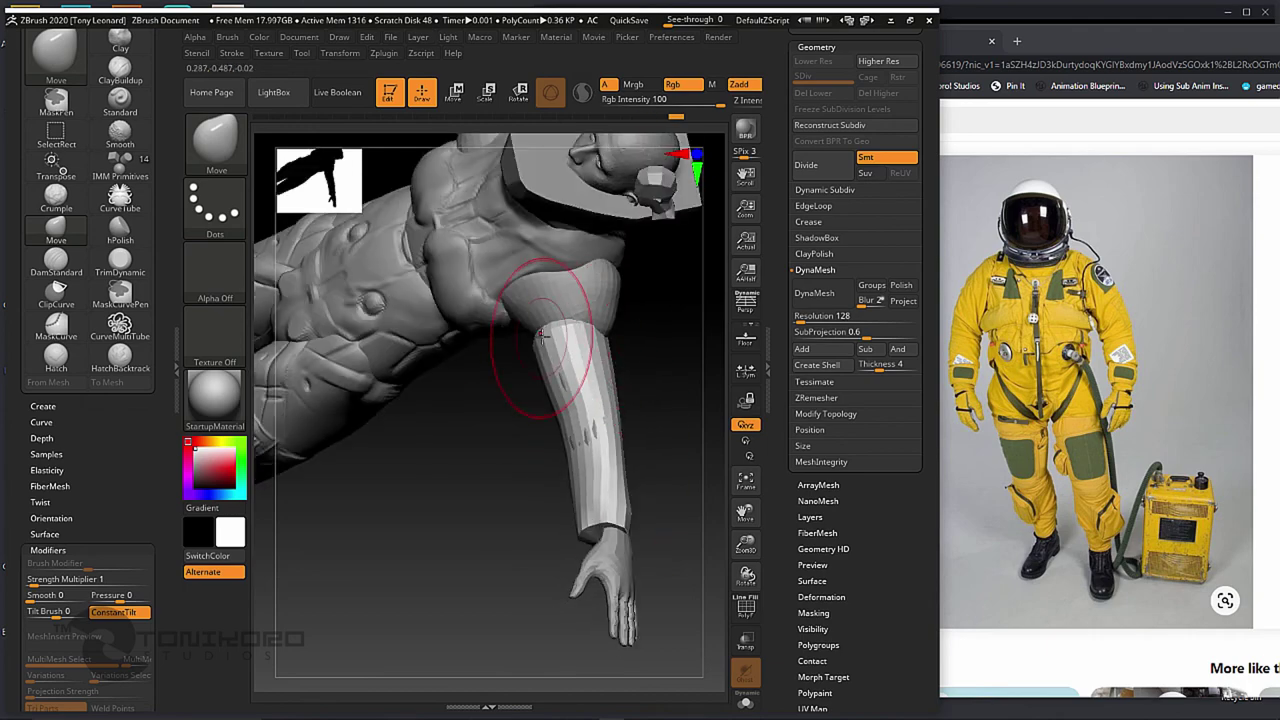
{"action": "mouse_move", "coordinate": [541, 333]}
{"action": "right_mouse_down"}
{"action": "mouse_move", "coordinate": [500, 428]}
{"action": "mouse_move", "coordinate": [513, 543]}
{"action": "mouse_move", "coordinate": [469, 449]}
{"action": "mouse_move", "coordinate": [500, 529]}
{"action": "mouse_move", "coordinate": [557, 343]}
{"action": "mouse_move", "coordinate": [453, 453]}
{"action": "mouse_move", "coordinate": [591, 531]}
{"action": "right_mouse_up"}
Step: Roll back the recent sleeve edits in Undo History and view the model from above
{"action": "left_click_drag", "start_coordinate": [692, 117], "coordinate": [628, 117]}
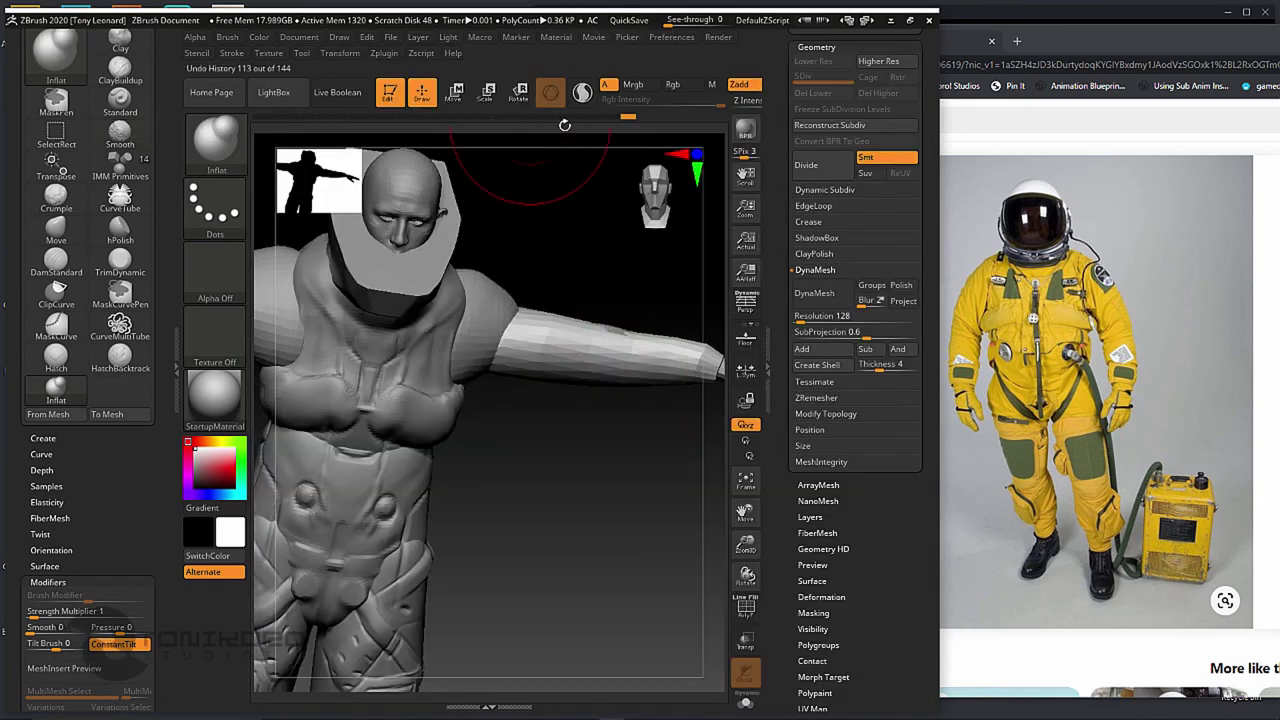
{"action": "mouse_move", "coordinate": [829, 329]}
{"action": "right_mouse_down"}
{"action": "mouse_move", "coordinate": [808, 479]}
{"action": "mouse_move", "coordinate": [829, 357]}
{"action": "right_mouse_up"}
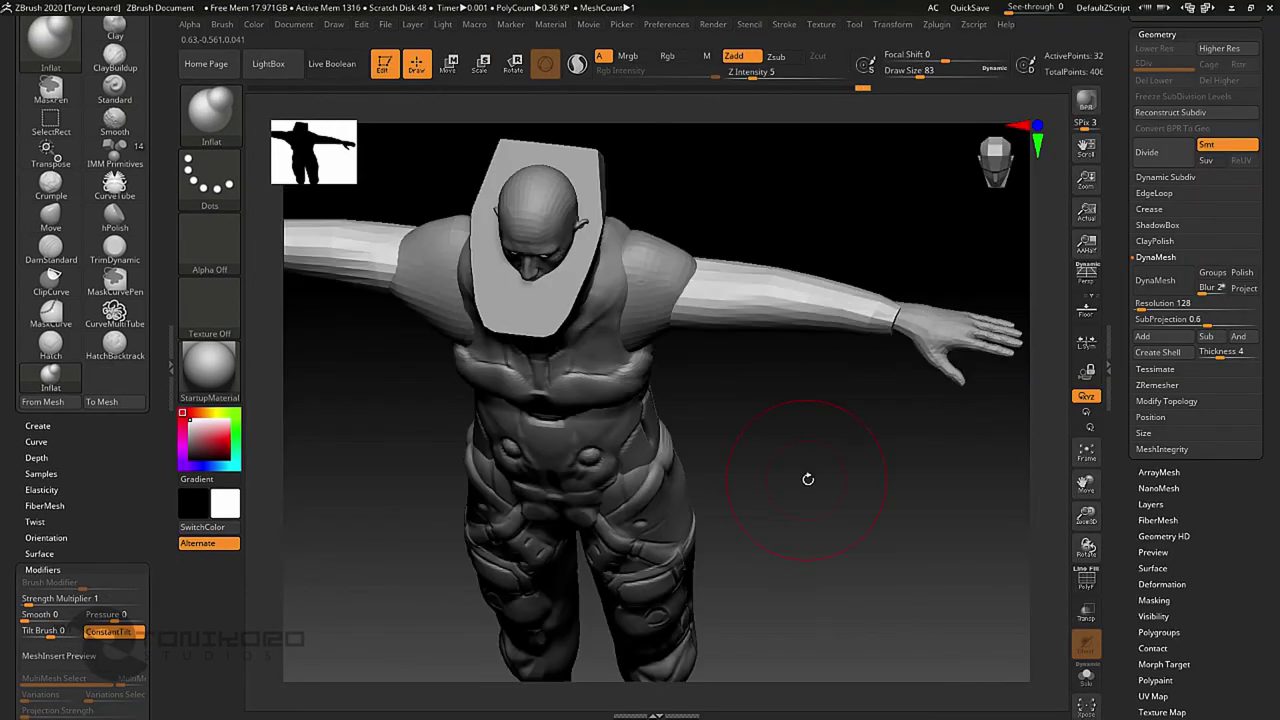
{"action": "mouse_move", "coordinate": [908, 334]}
{"action": "right_mouse_down"}
{"action": "mouse_move", "coordinate": [737, 314]}
{"action": "mouse_move", "coordinate": [945, 433]}
{"action": "right_mouse_up"}
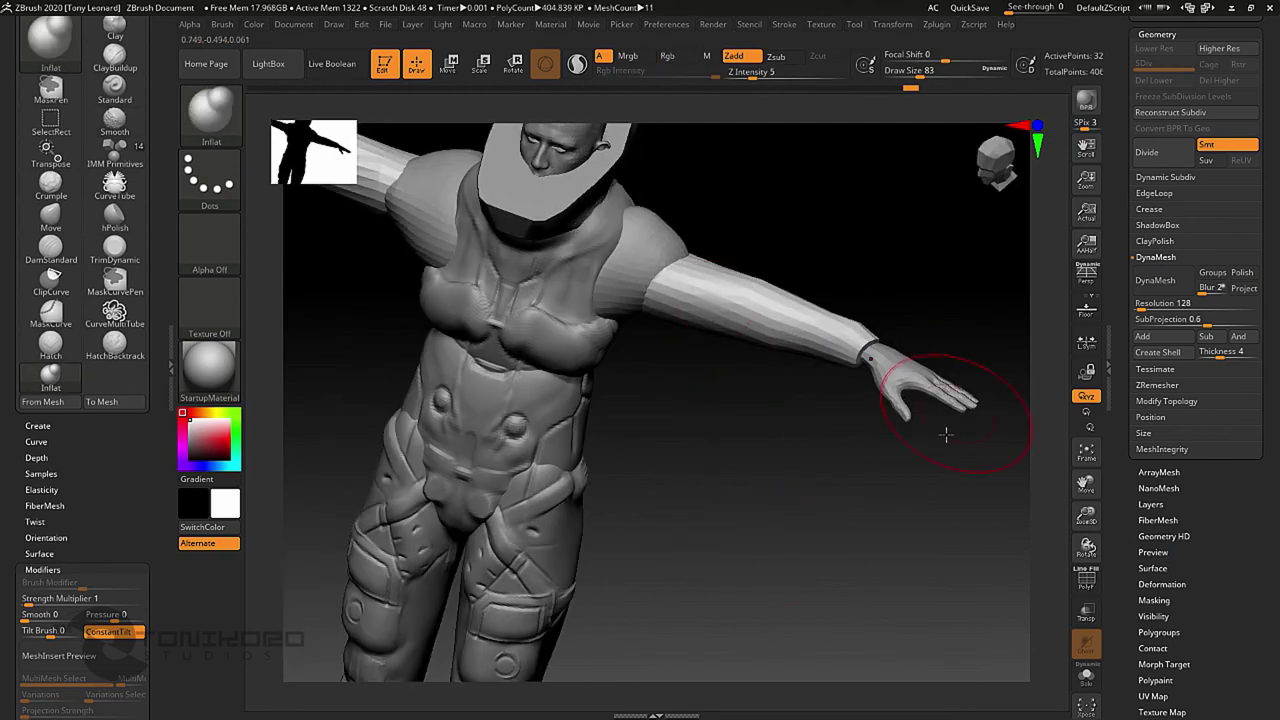
{"action": "right_click_drag", "start_coordinate": [937, 549], "coordinate": [530, 352]}
Step: Select suit pieces in turn, ending on Basic_Male_temp_TPosed_UV_014
{"action": "left_click", "coordinate": [640, 265], "text": "alt"}
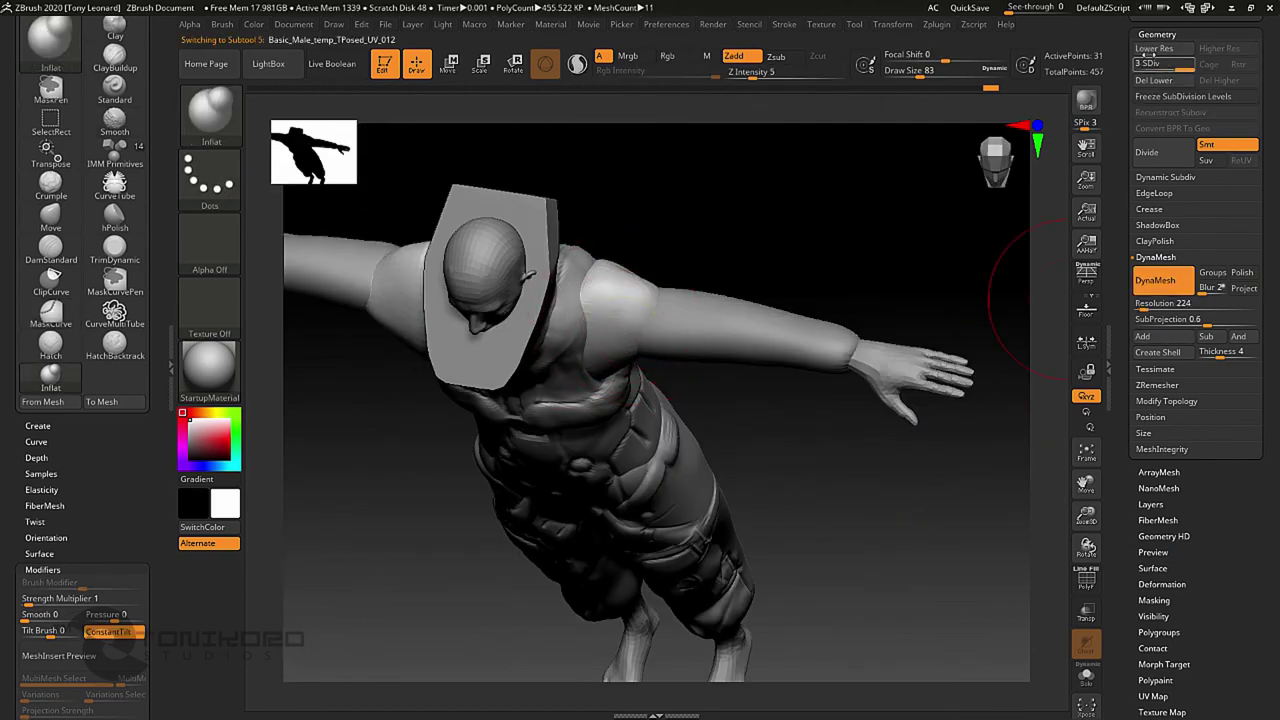
{"action": "mouse_move", "coordinate": [1070, 300]}
{"action": "right_mouse_down"}
{"action": "mouse_move", "coordinate": [923, 551]}
{"action": "mouse_move", "coordinate": [957, 543]}
{"action": "mouse_move", "coordinate": [773, 181]}
{"action": "mouse_move", "coordinate": [829, 189]}
{"action": "mouse_move", "coordinate": [909, 340]}
{"action": "mouse_move", "coordinate": [882, 183]}
{"action": "mouse_move", "coordinate": [851, 300]}
{"action": "mouse_move", "coordinate": [889, 531]}
{"action": "right_mouse_up"}
{"action": "left_click", "coordinate": [773, 181], "text": "alt"}
{"action": "left_click", "coordinate": [746, 507], "text": "alt"}
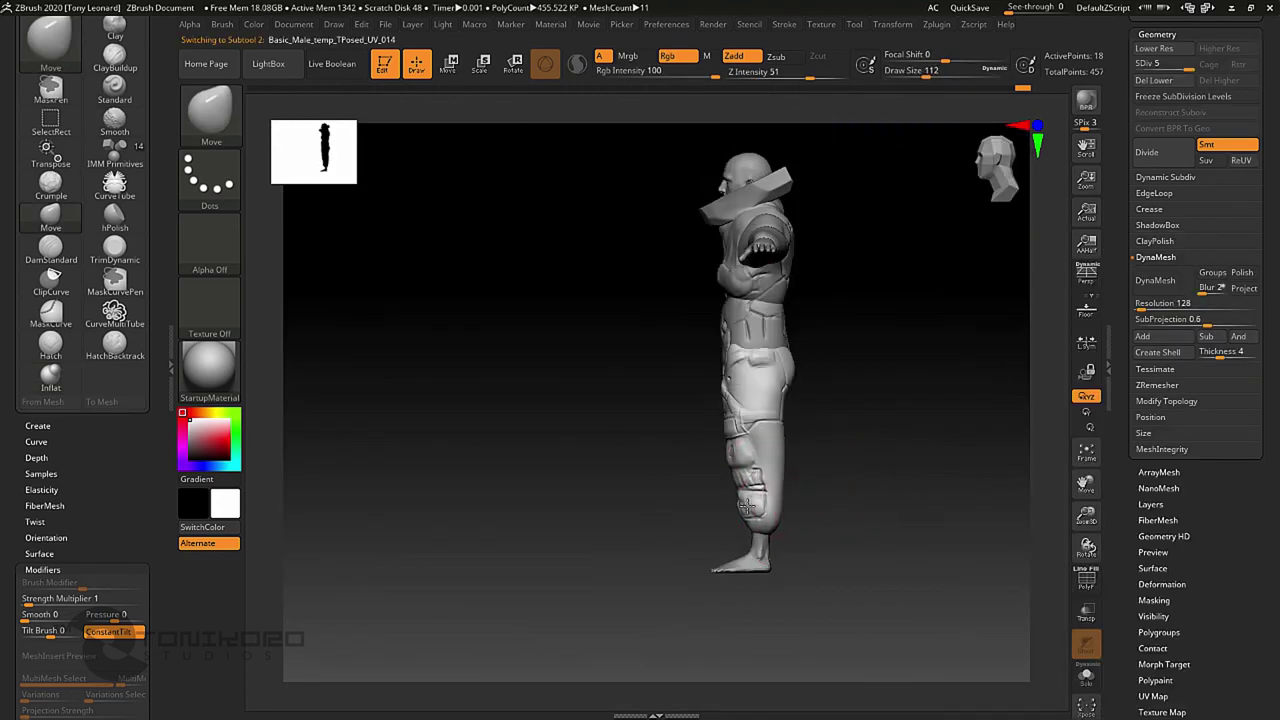